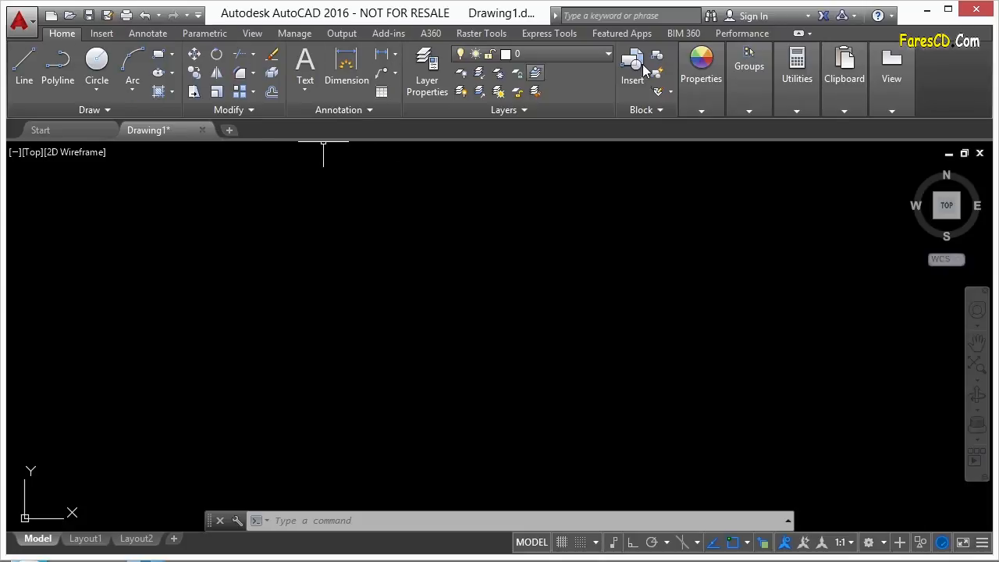
Set the MENUBAR system variable to 1.
mouse_move(701, 75)
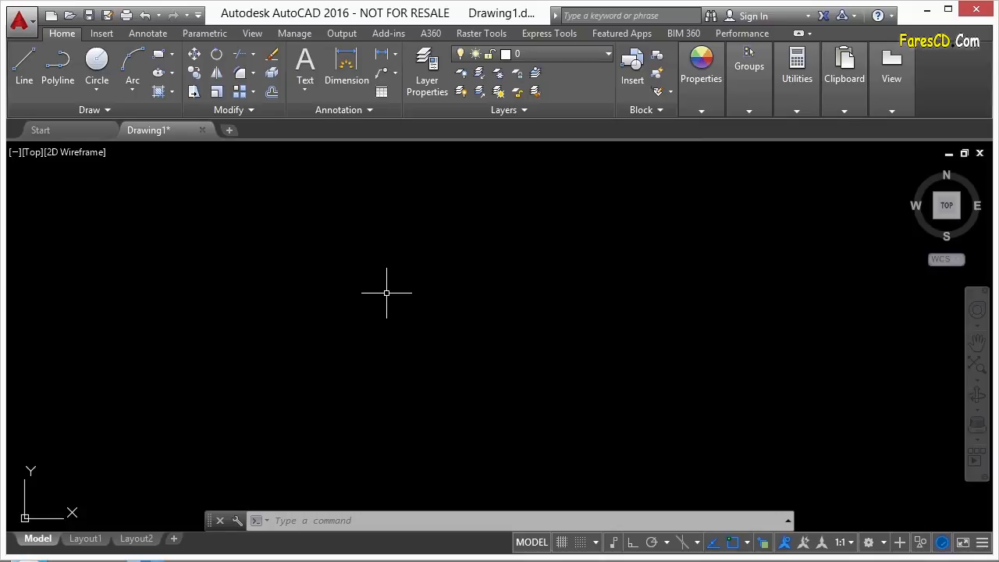
type("rectang")
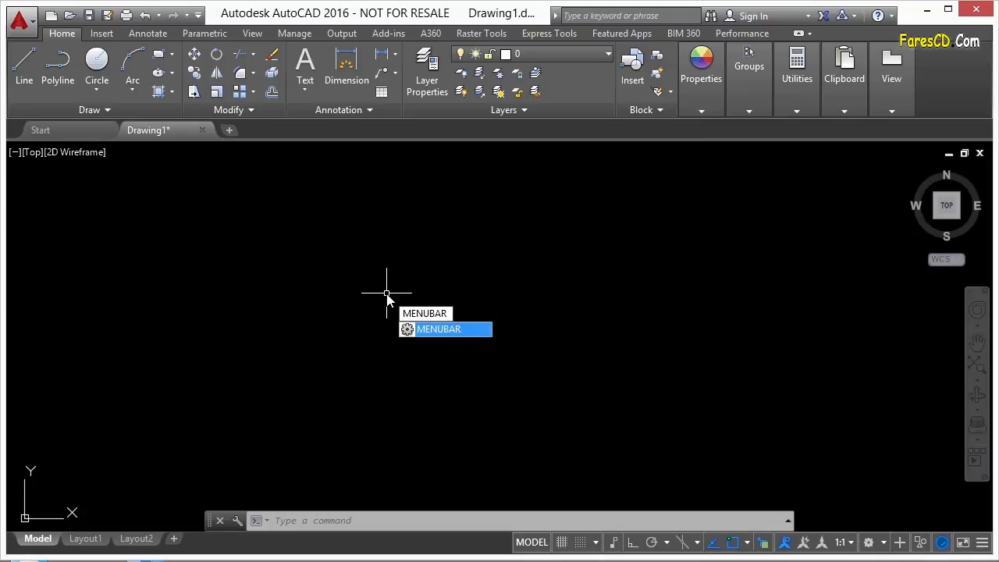
key("Return")
type("1")
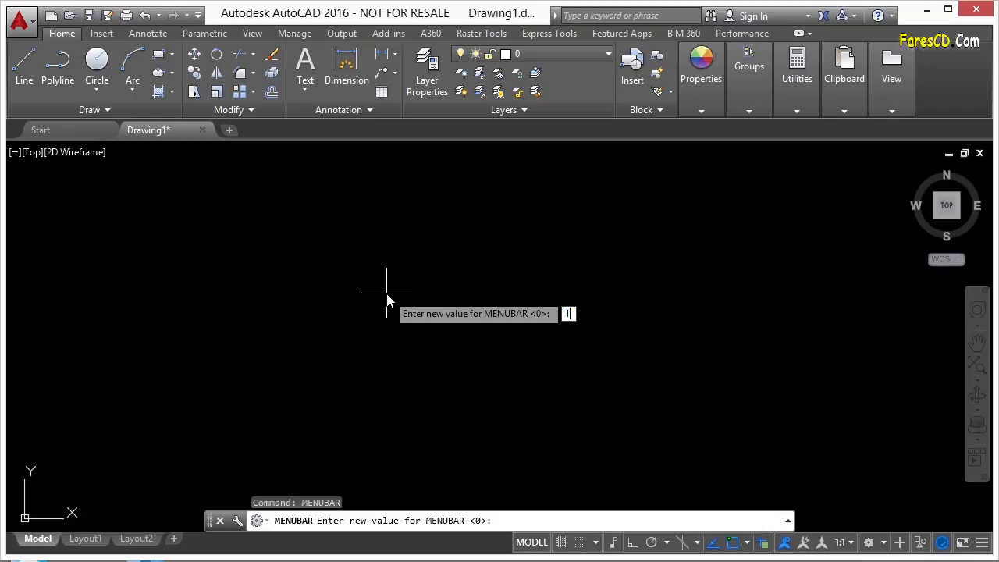
key("Return")
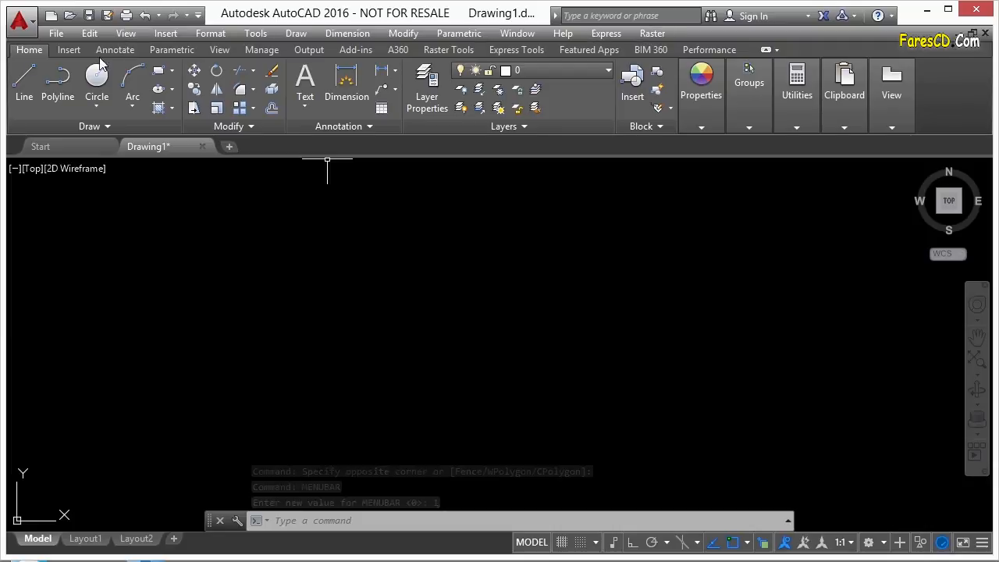
Look through the File, Draw and Dimension commands offered by the classic menu bar.
left_click(58, 34)
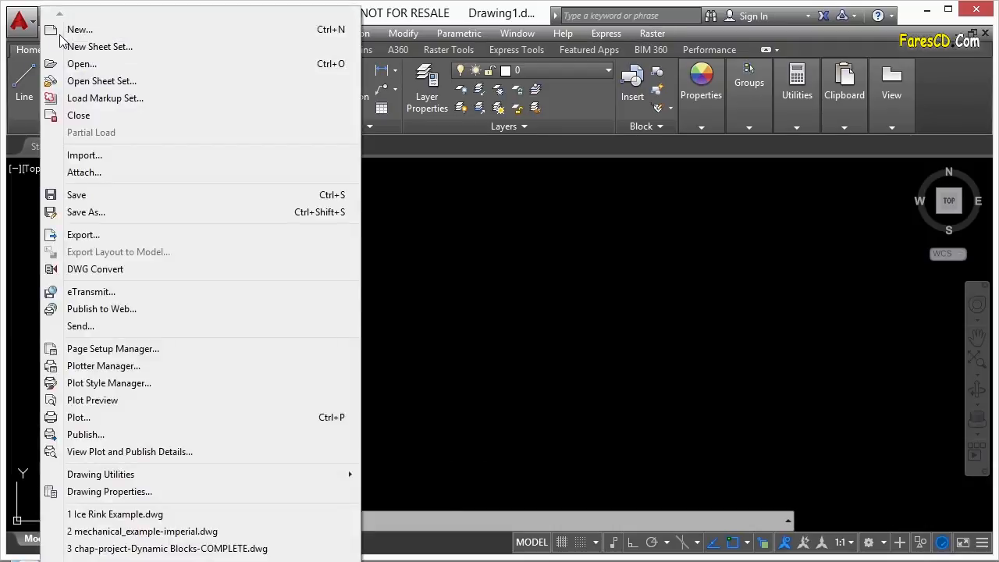
left_click(415, 334)
key("Escape")
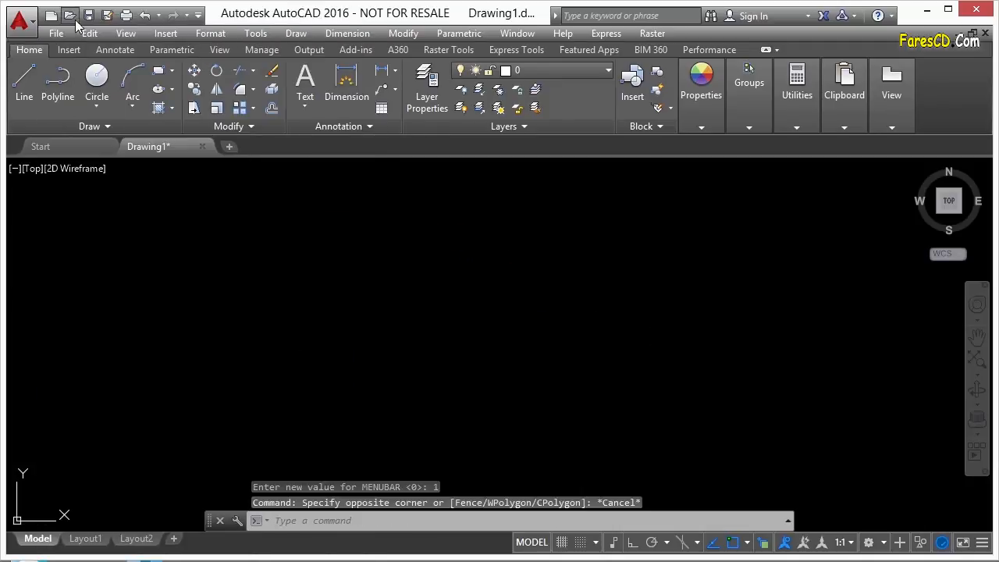
left_click(293, 34)
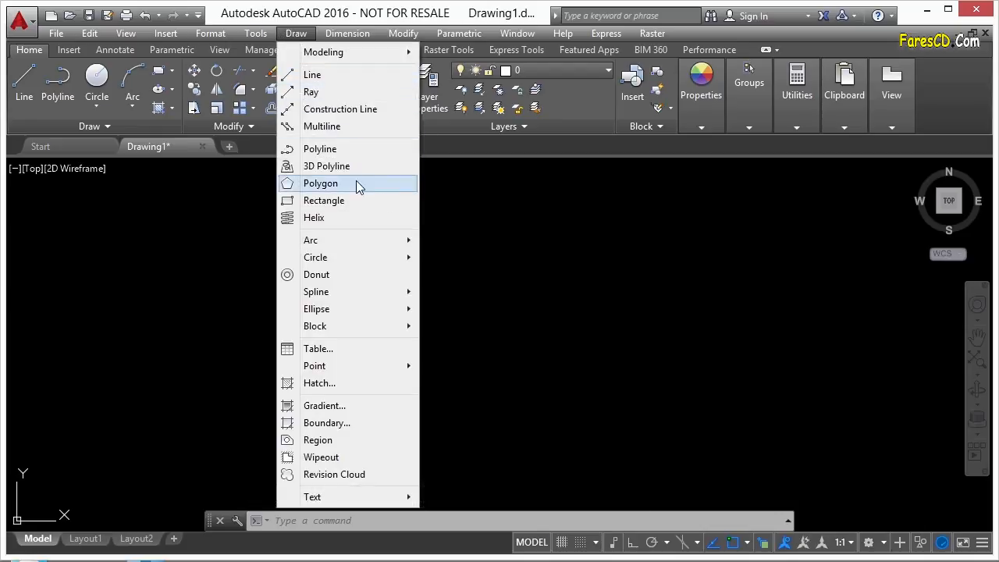
mouse_move(348, 36)
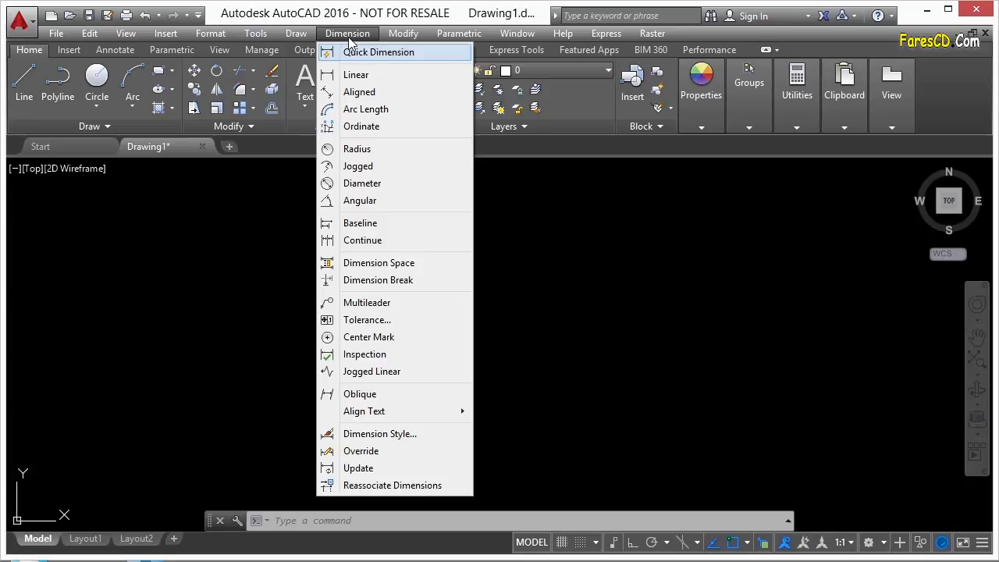
key("Escape")
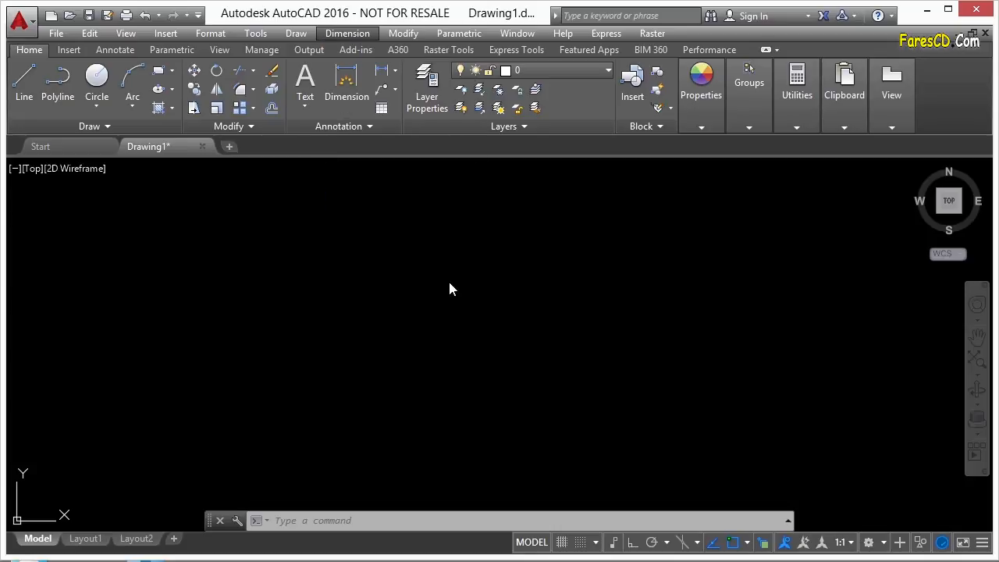
left_click(465, 266)
left_click(412, 255)
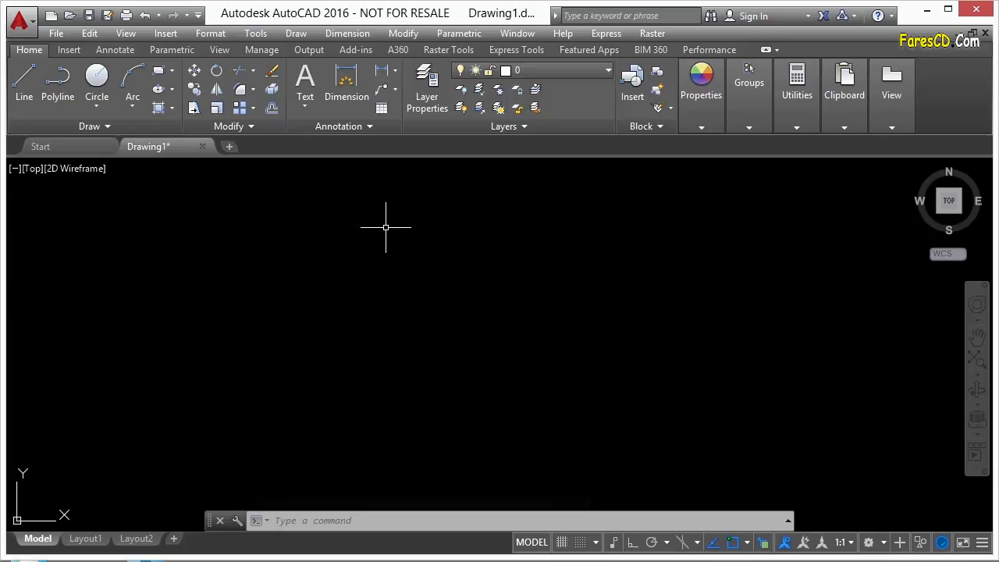
Open the Customize User Interface editor with CUI and start customizing the current workspace.
type("cu")
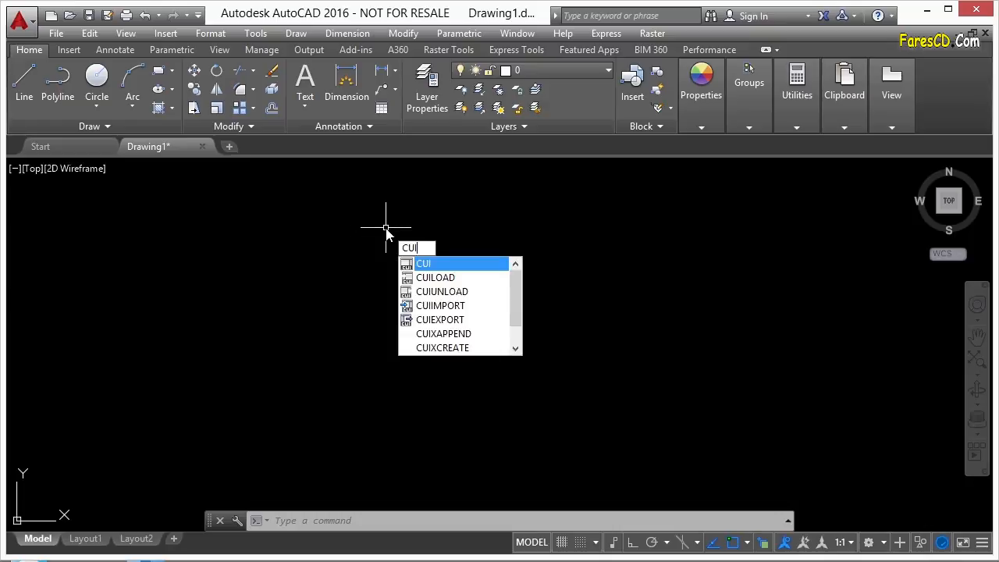
key("Return")
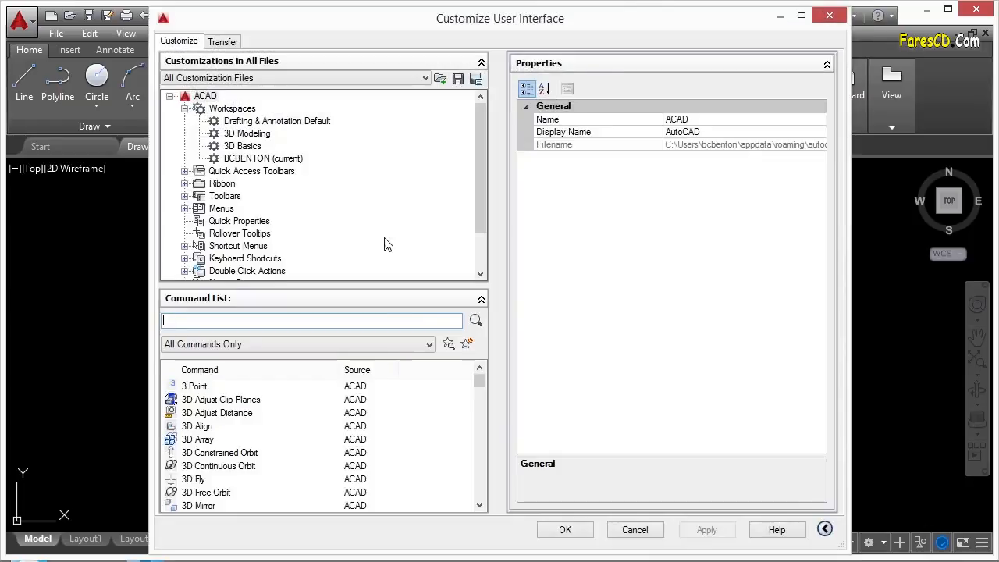
left_click(265, 158)
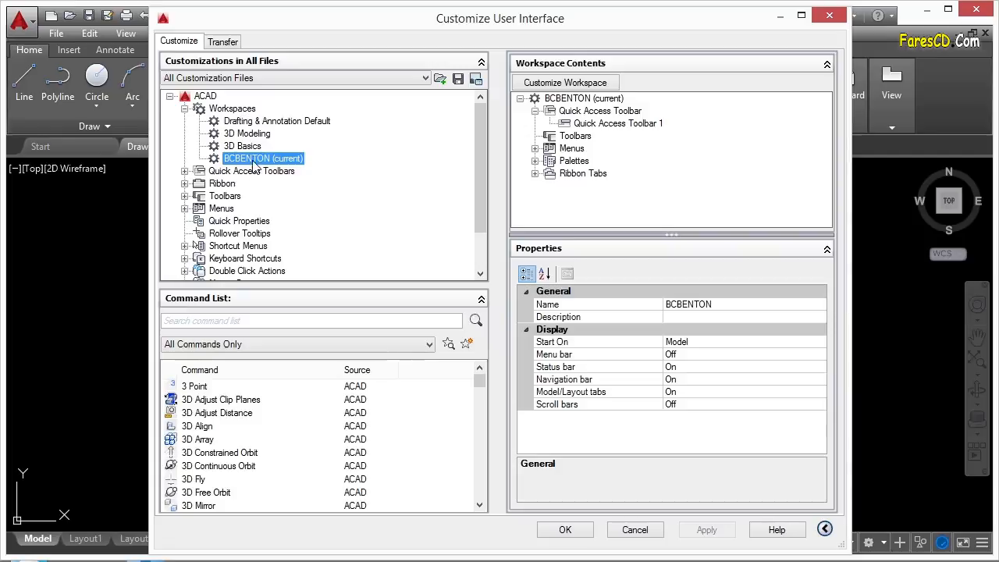
left_click(247, 111)
right_click(243, 111)
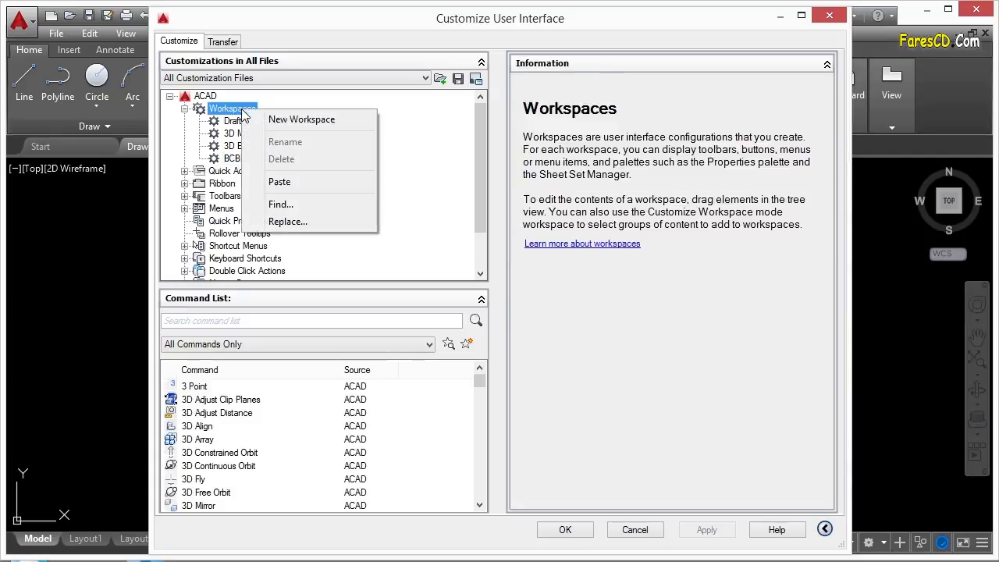
left_click(236, 162)
left_click(235, 160)
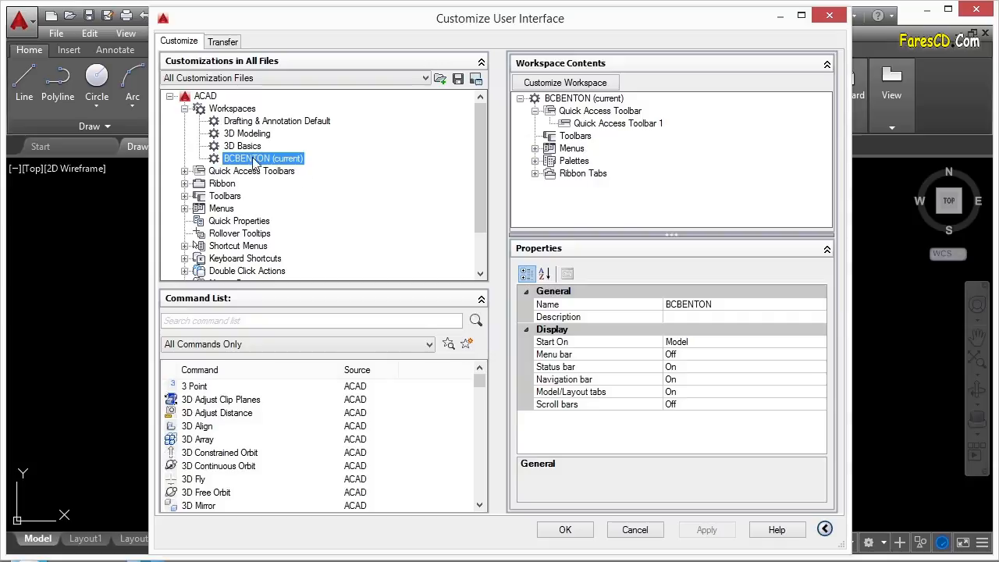
right_click(251, 161)
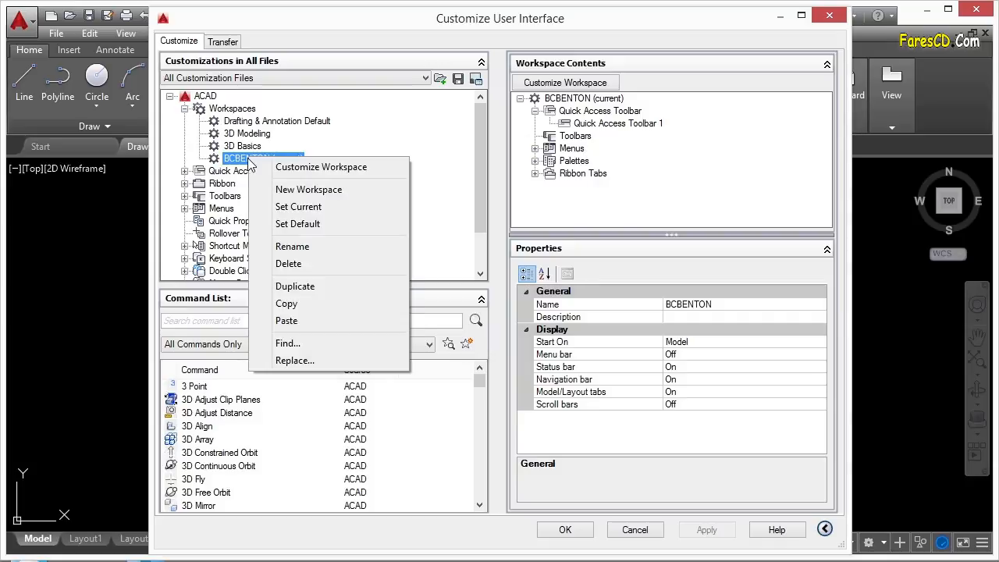
left_click(356, 167)
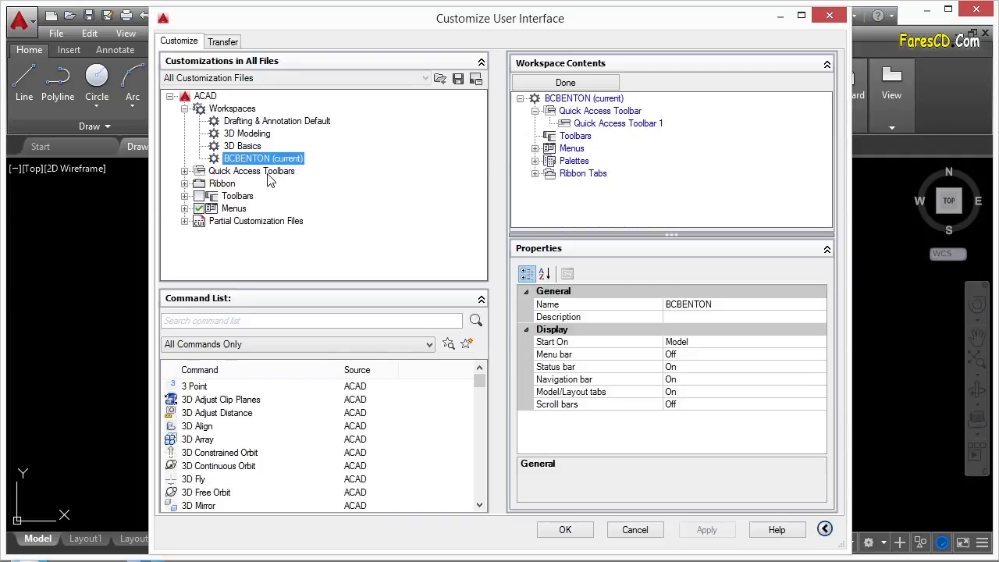
Add the Draw toolbar to the current workspace and float it horizontally over the upper part of the drawing area.
left_click(185, 196)
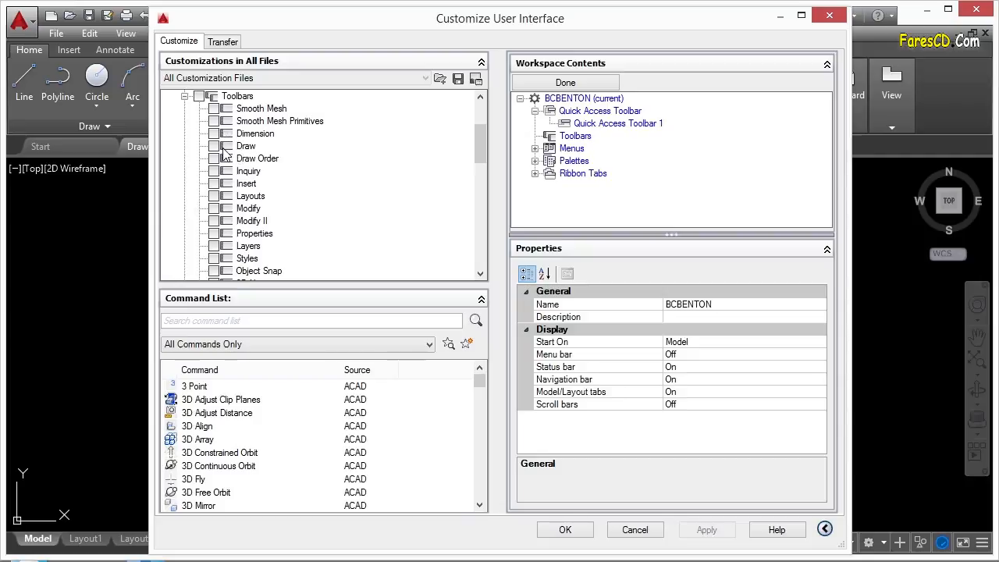
left_click(214, 147)
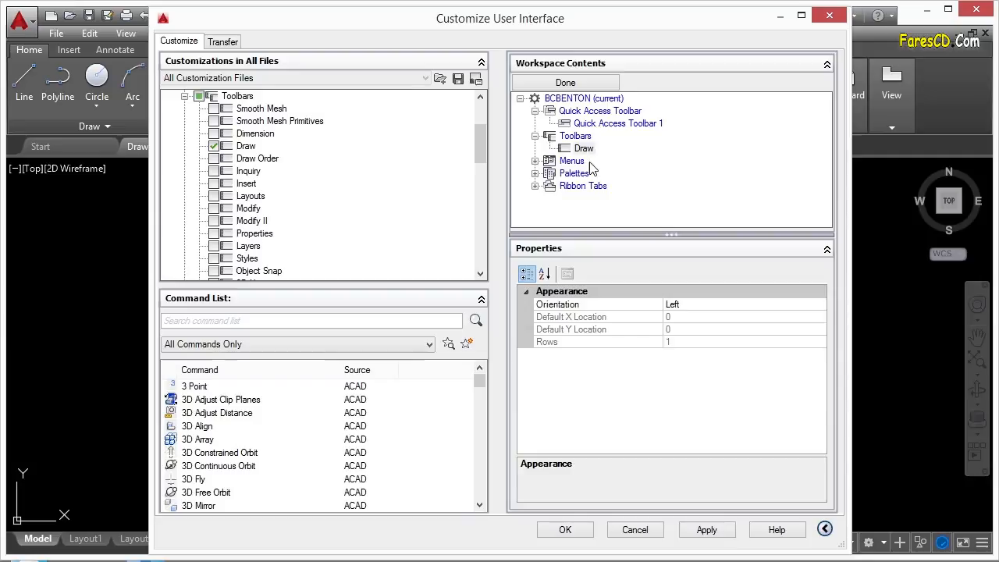
left_click(715, 532)
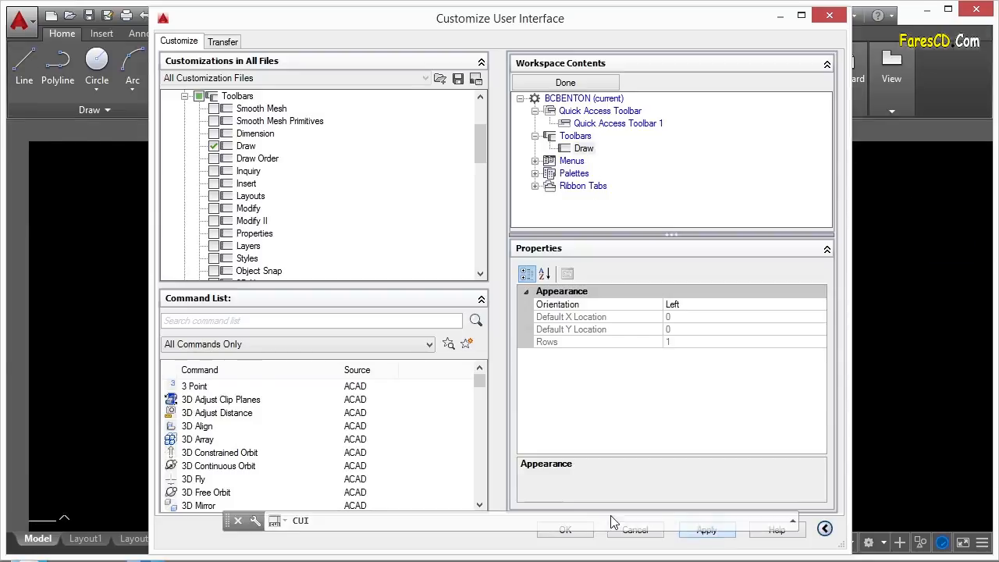
left_click(567, 530)
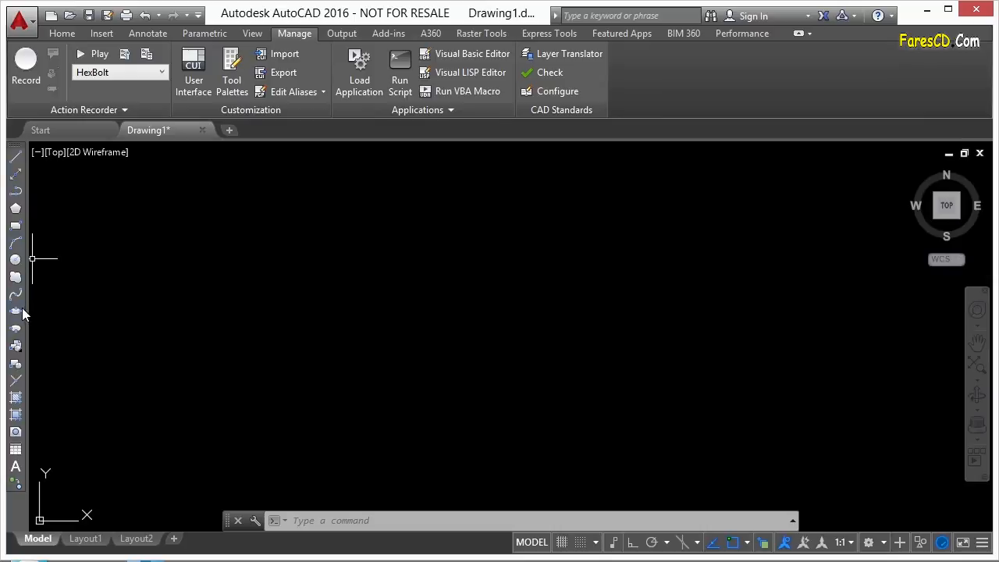
mouse_move(16, 150)
left_mouse_down()
mouse_move(261, 198)
mouse_move(393, 212)
left_mouse_up()
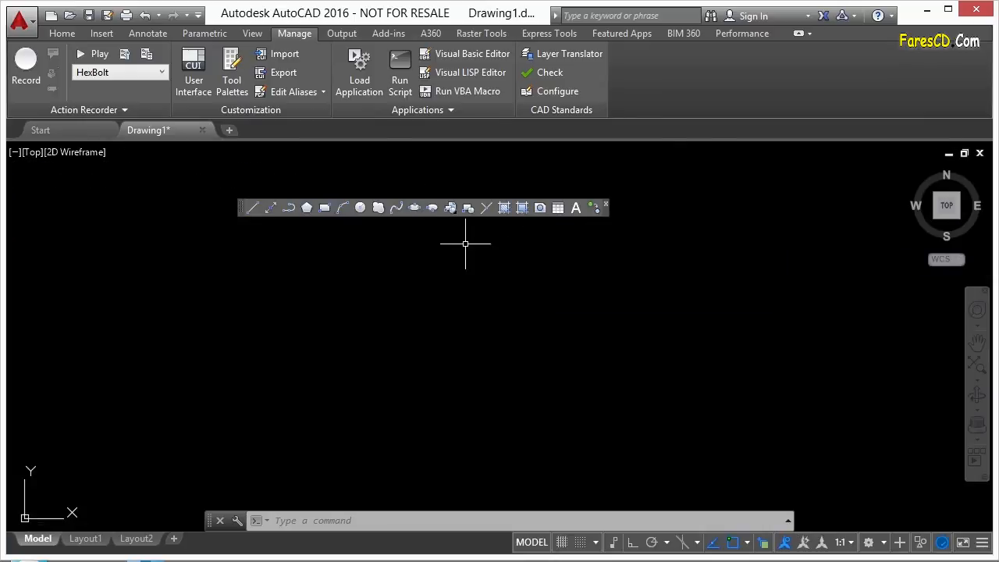
mouse_move(241, 209)
left_mouse_down()
mouse_move(264, 189)
mouse_move(428, 253)
mouse_move(317, 171)
mouse_move(303, 131)
mouse_move(314, 154)
mouse_move(843, 252)
mouse_move(571, 481)
mouse_move(346, 176)
mouse_move(216, 284)
mouse_move(251, 242)
left_mouse_up()
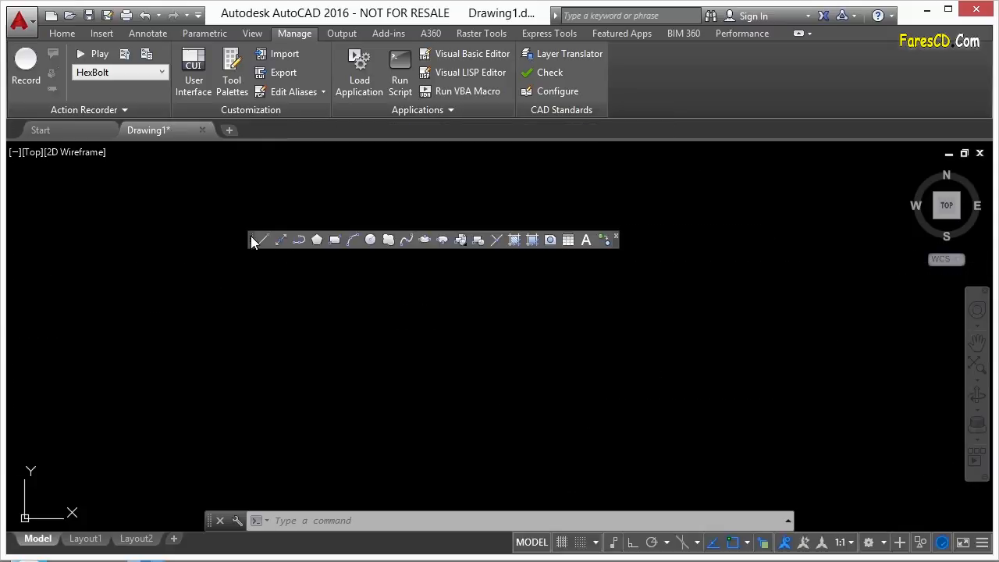
Draw a slightly sloping test line with the Draw toolbar's Line tool, then erase it.
left_click(263, 240)
left_click(329, 348)
left_click(469, 331)
key("Return")
type("e")
key("Return")
left_click(528, 332)
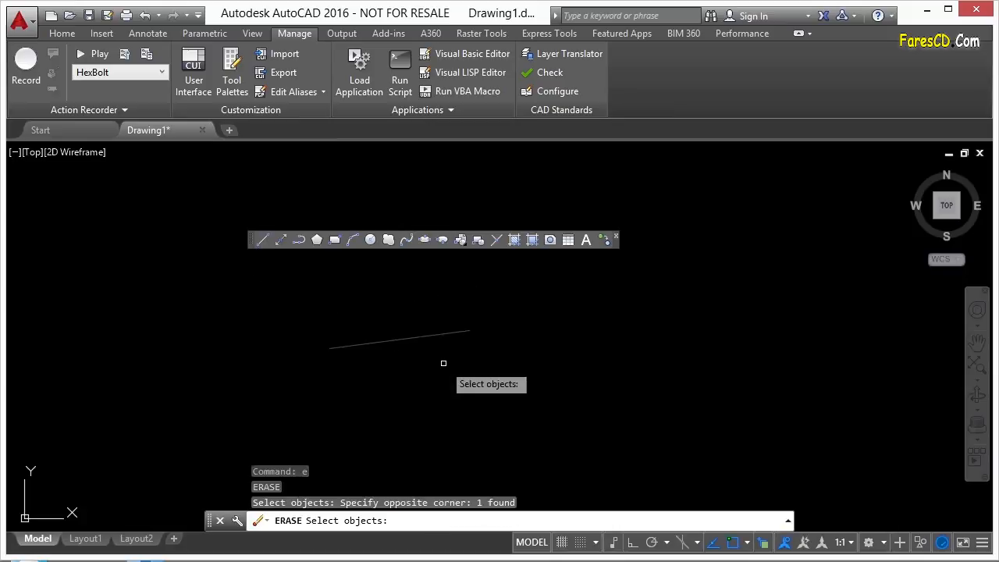
left_click(442, 361)
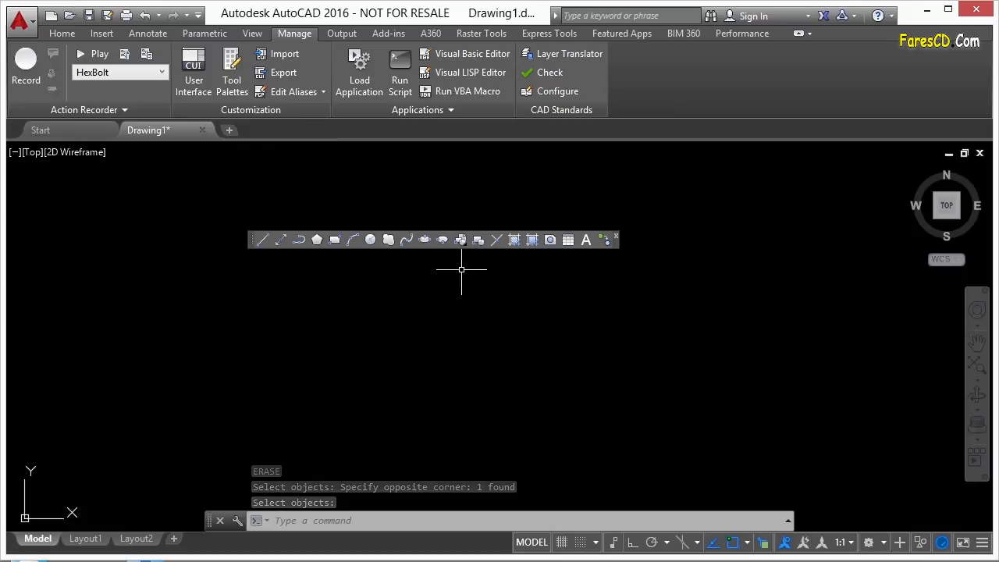
Open the Customize User Interface editor again and expand the list of toolbars, checking the commands in Smooth Mesh.
type("CUI")
key("Return")
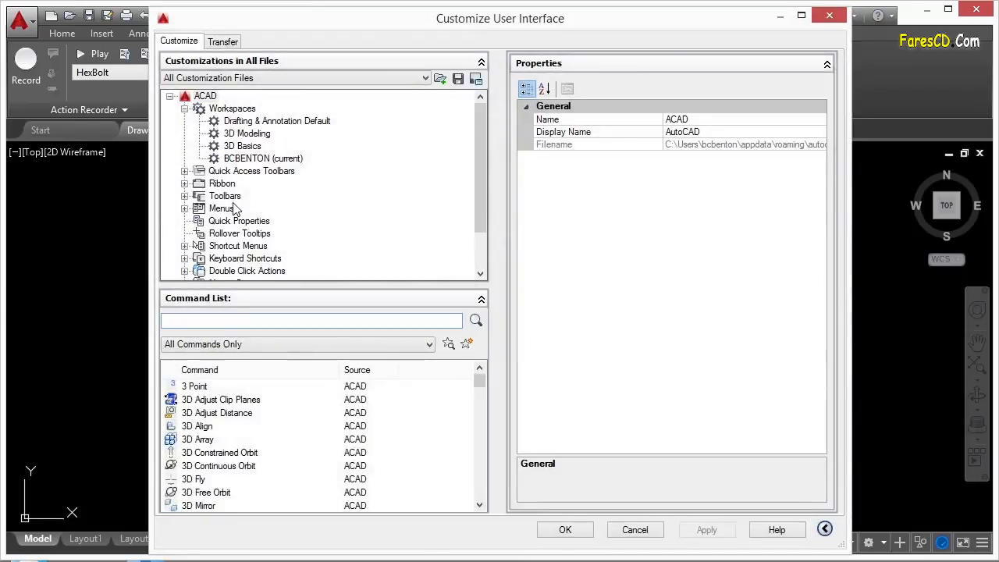
left_click(185, 196)
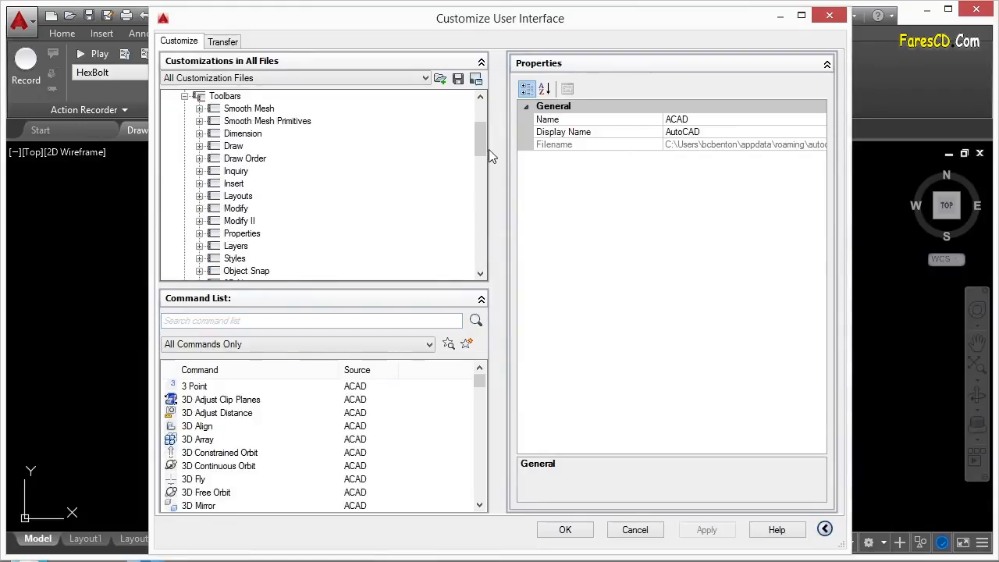
left_click_drag(480, 148, 482, 137)
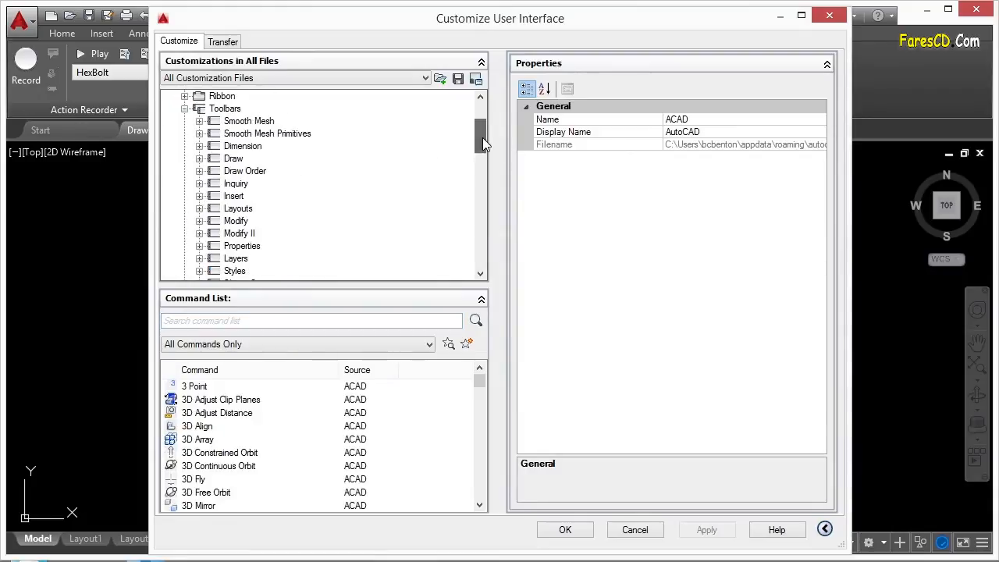
left_click(200, 121)
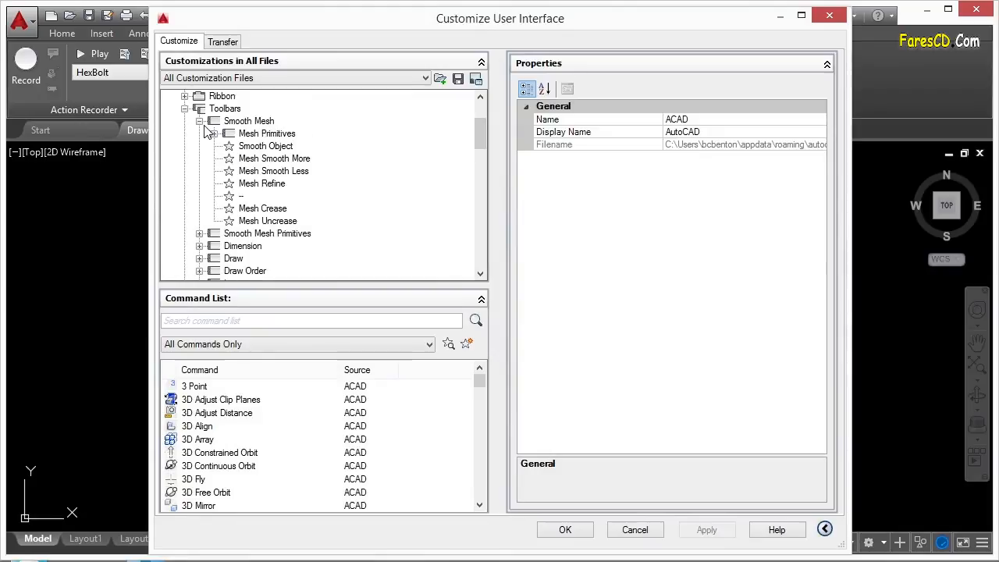
left_click(199, 122)
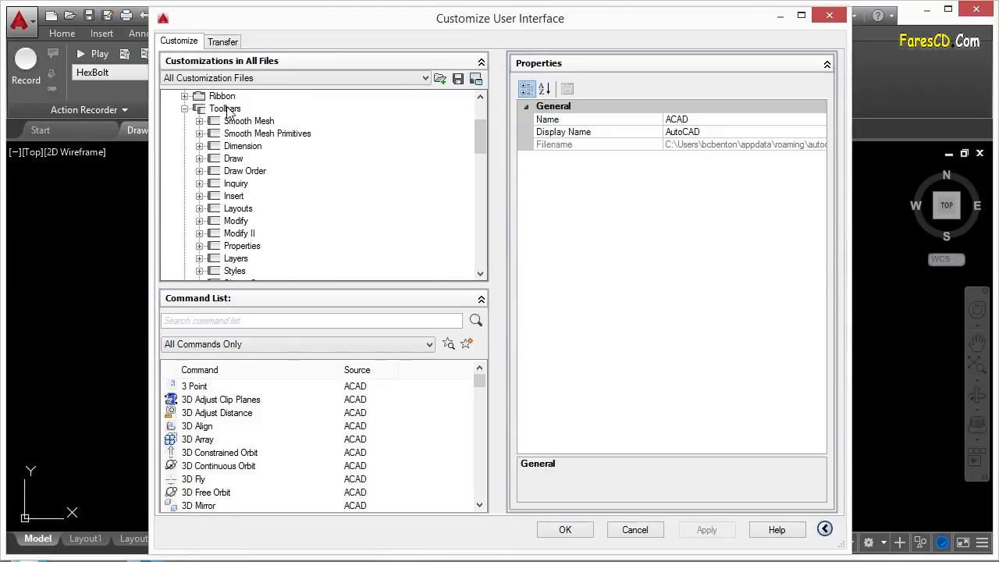
Create a new toolbar named BCB 1 and select it among the toolbars.
left_click(227, 110)
right_click(229, 110)
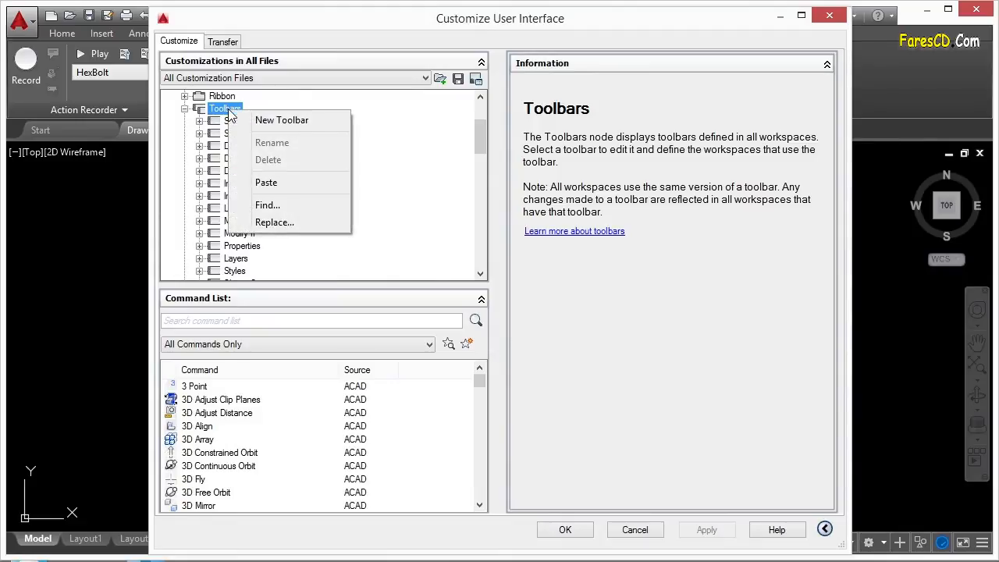
left_click(280, 123)
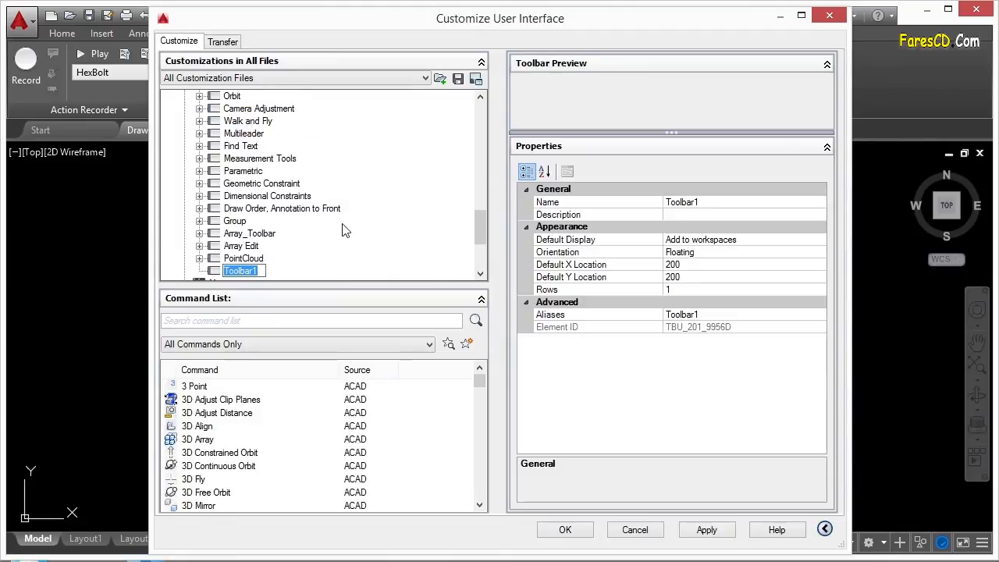
type("BCB 1")
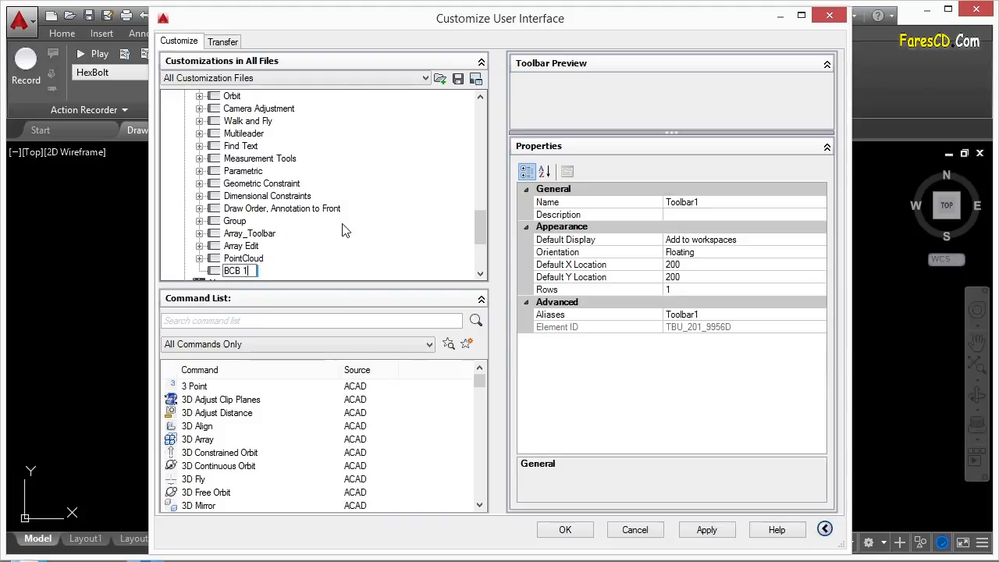
key("Return")
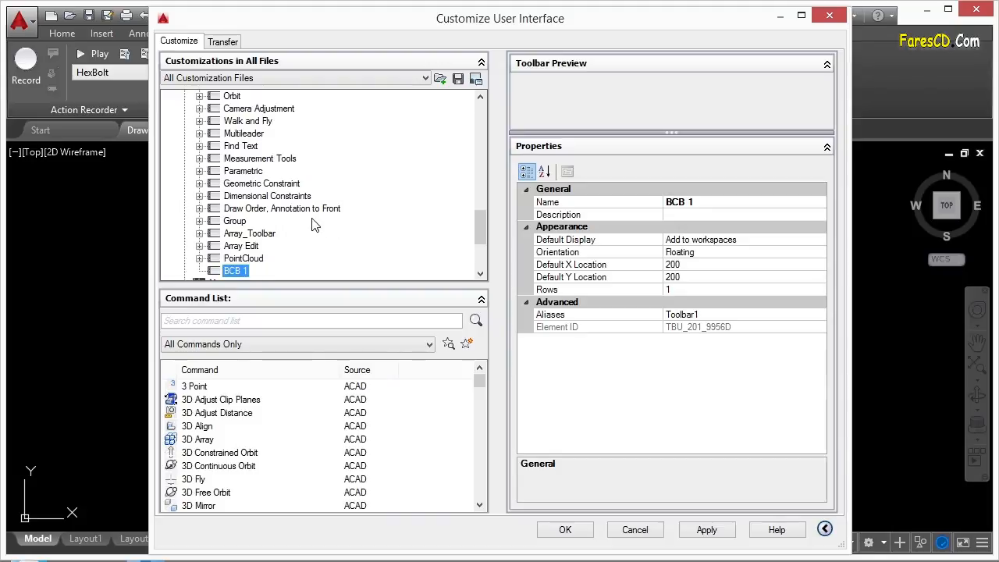
scroll(312, 226, "down", 1)
left_click(240, 234)
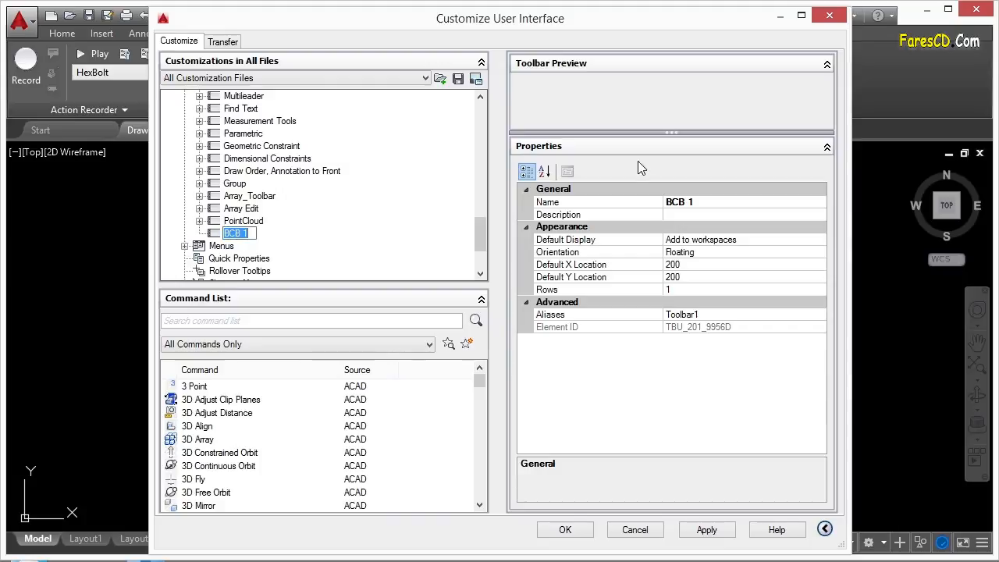
Preview the PointCloud toolbar's buttons as an example, and select the BCB 1 toolbar again.
left_click(243, 223)
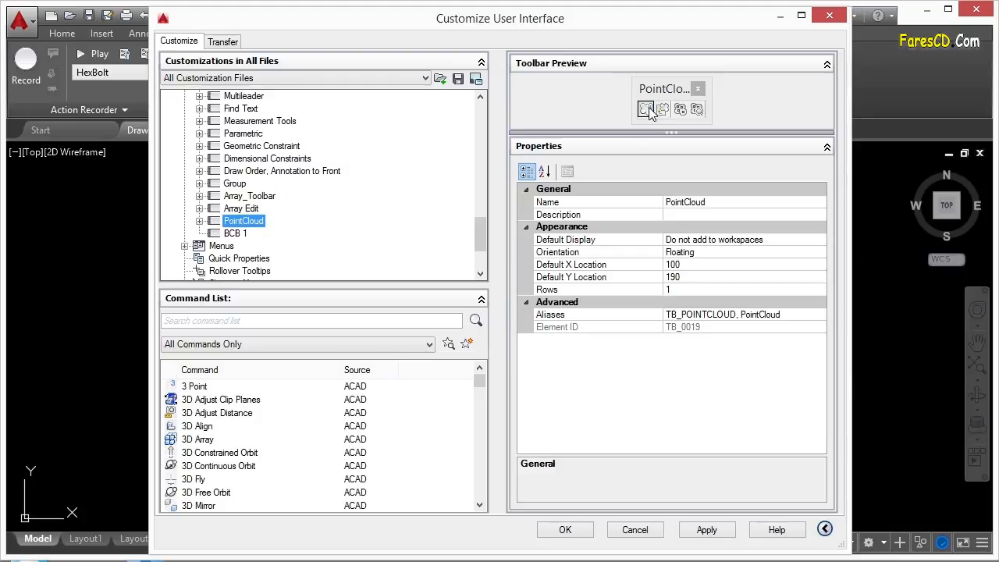
left_click(238, 185)
left_click(281, 159)
left_click(279, 123)
left_click(237, 233)
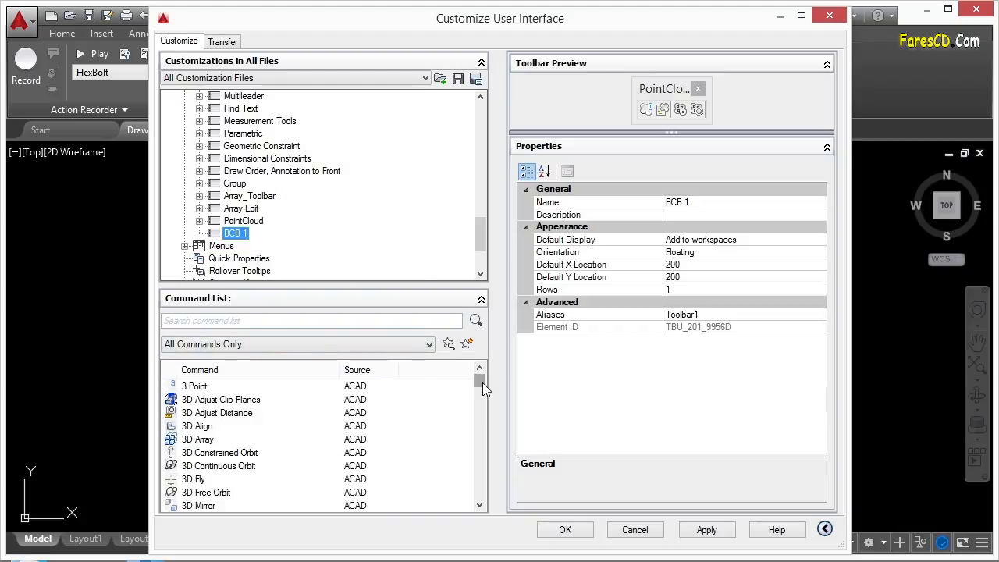
Add the commands AutoCAD 360, Base Point, Audit and Action Recorder, Stop to the BCB 1 toolbar.
left_click_drag(482, 383, 480, 391)
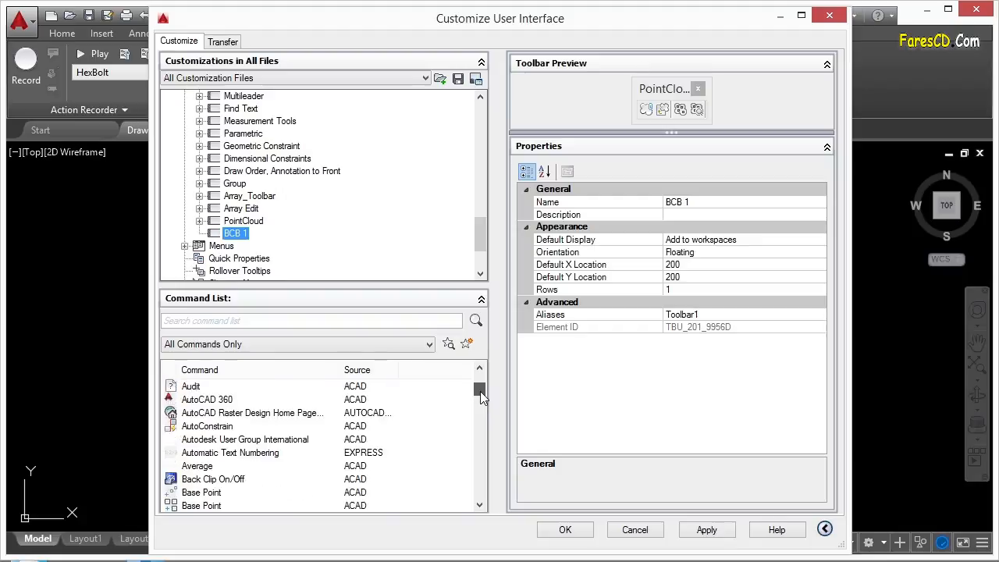
left_click(213, 403)
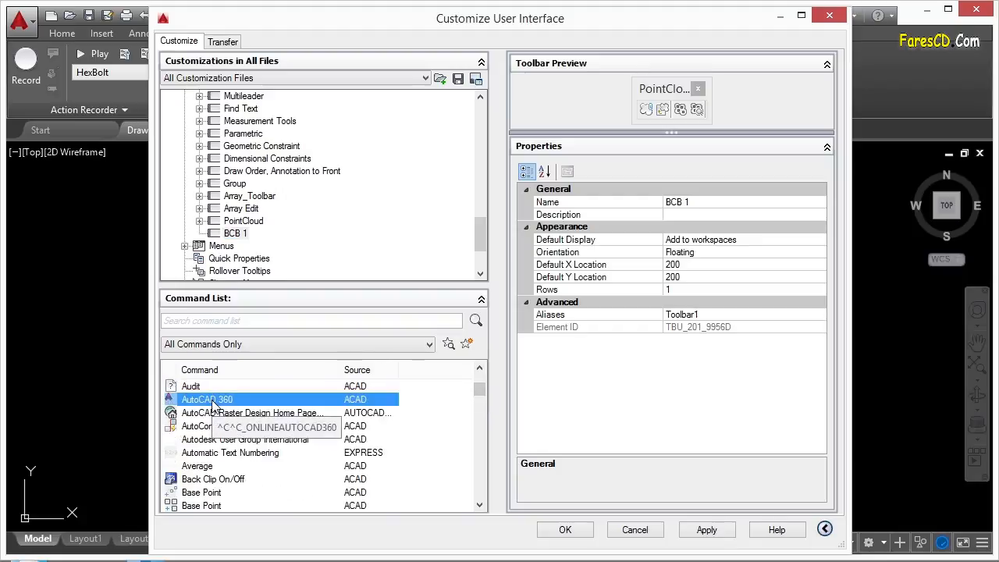
left_click_drag(212, 403, 238, 148)
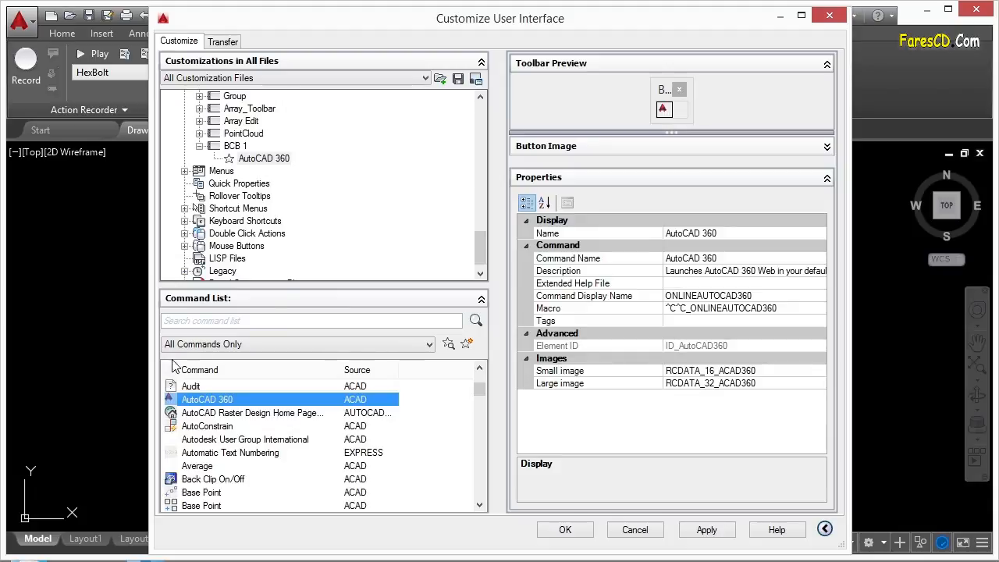
left_click_drag(209, 491, 274, 160)
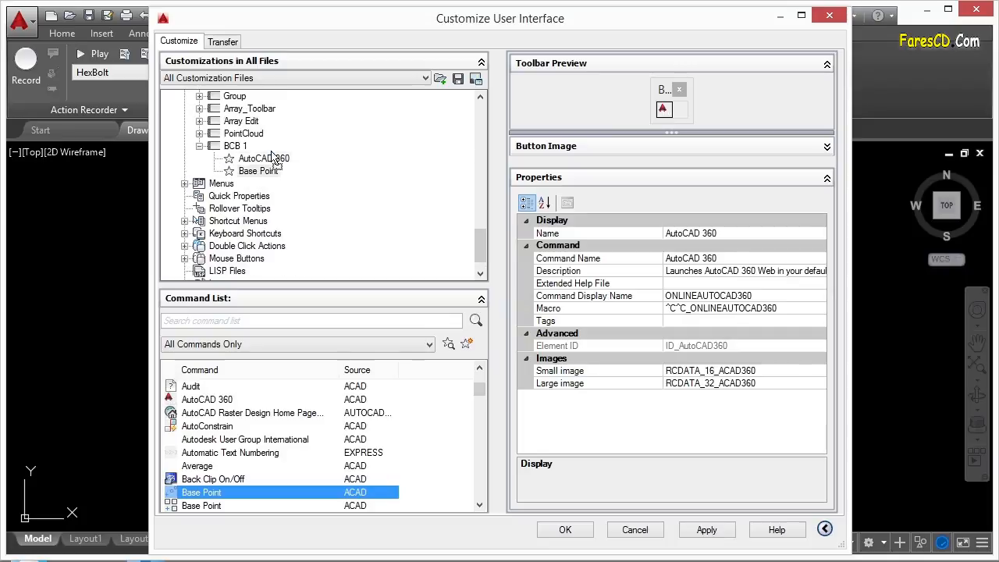
left_click_drag(189, 386, 249, 177)
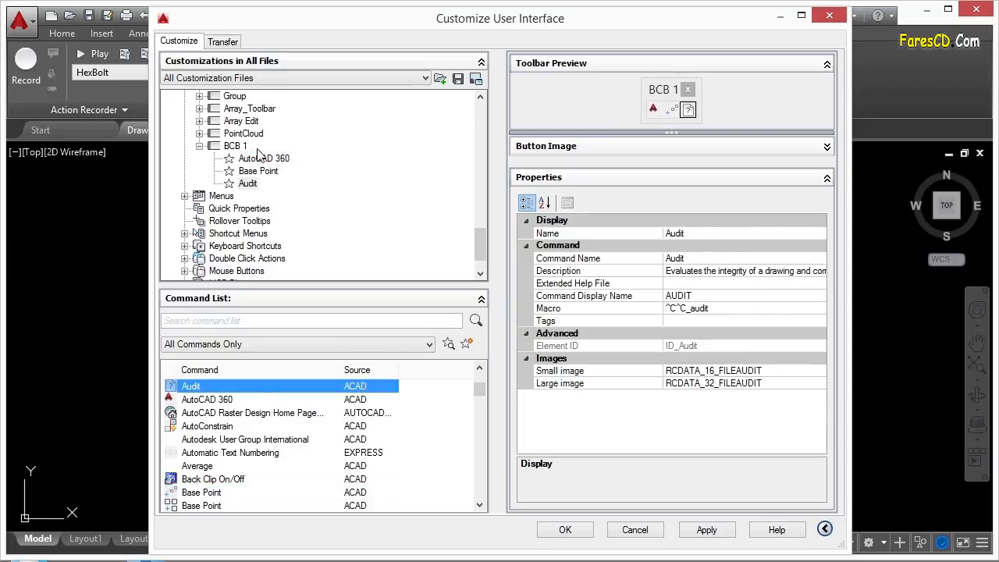
left_click_drag(479, 394, 484, 388)
left_click_drag(205, 387, 267, 153)
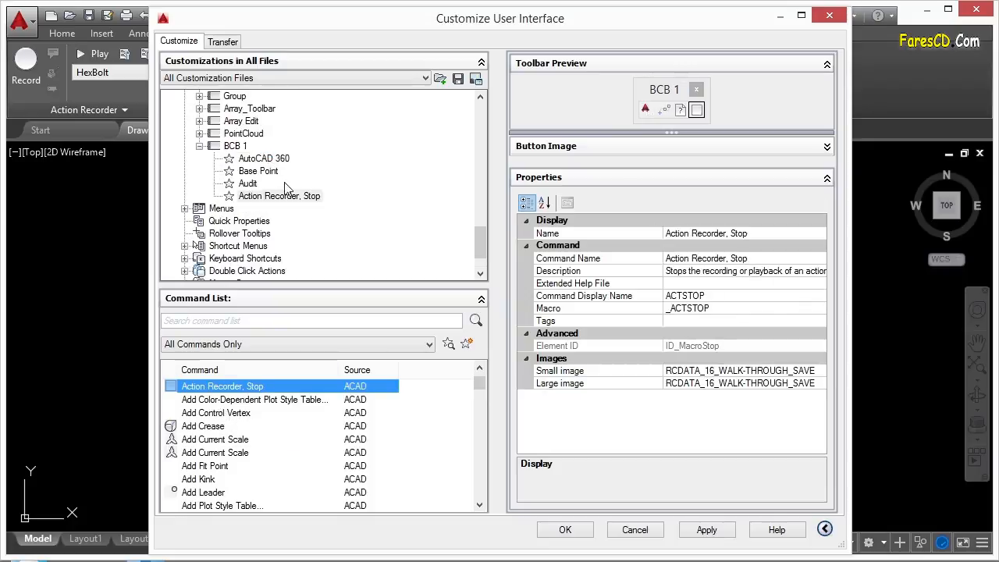
Add a flyout with Add Crease, Add Current Scale and Add Kink to the BCB 1 toolbar, and apply the customization.
right_click(242, 148)
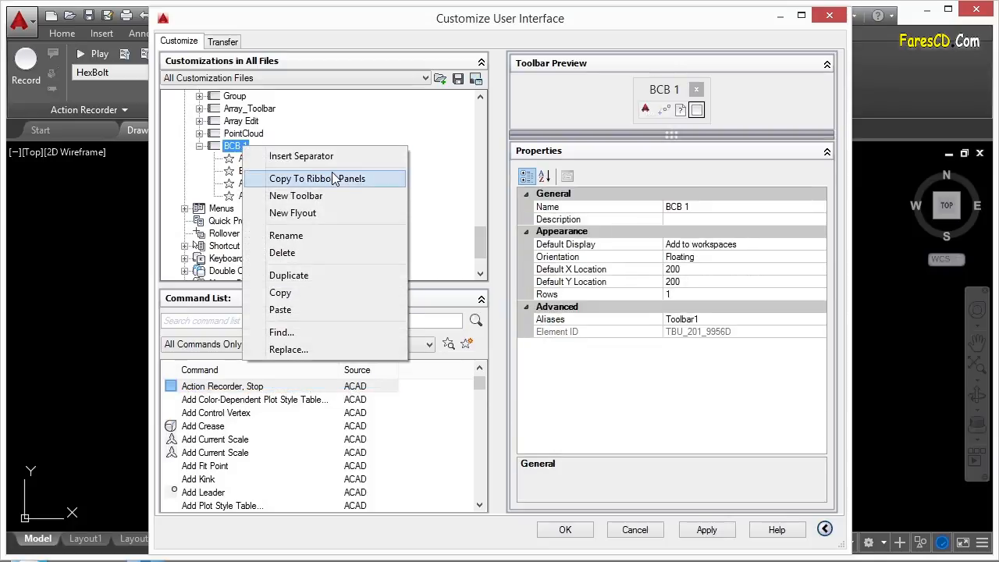
left_click(321, 216)
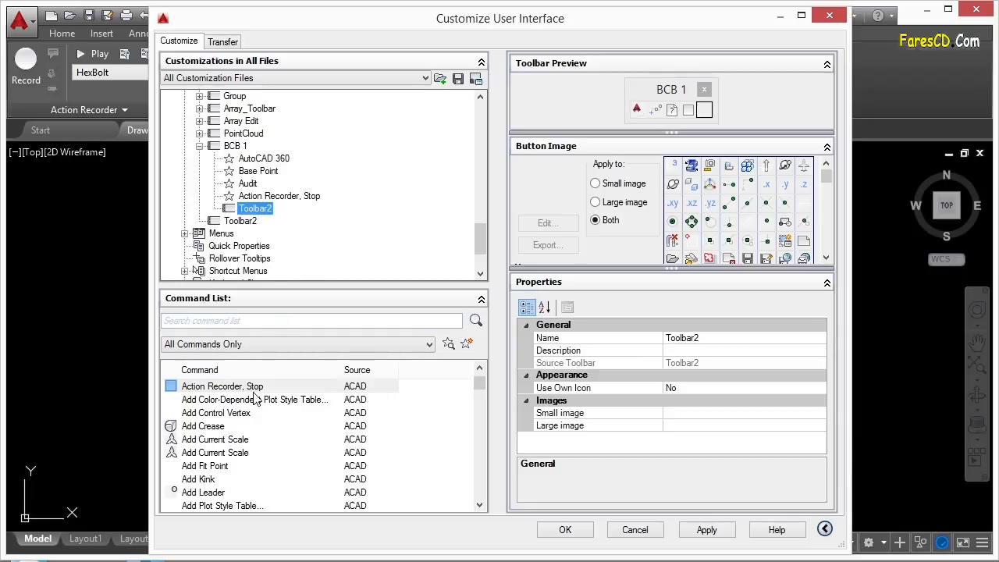
mouse_move(214, 428)
left_mouse_down()
mouse_move(275, 242)
mouse_move(271, 148)
left_mouse_up()
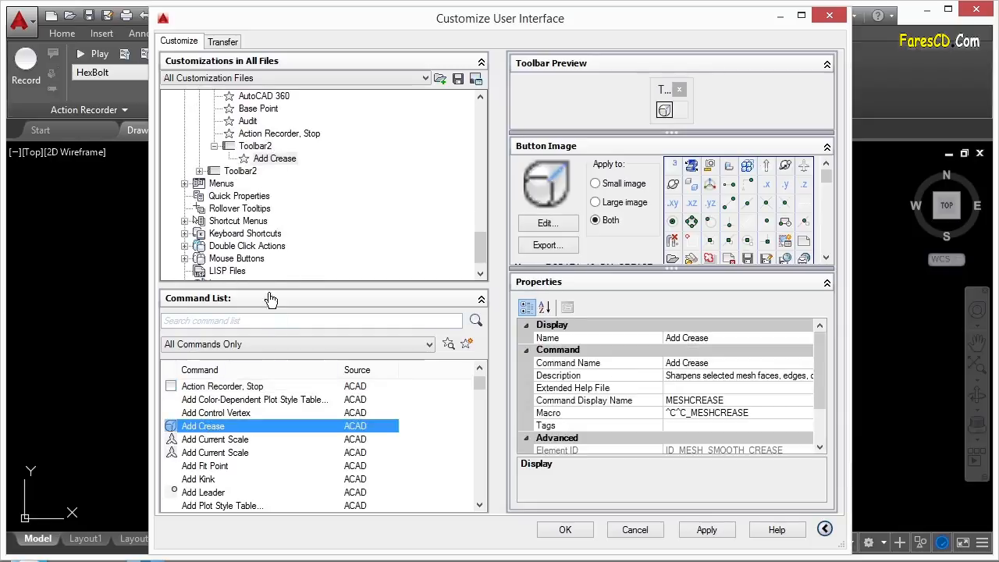
left_click_drag(226, 454, 297, 143)
left_click_drag(200, 478, 304, 151)
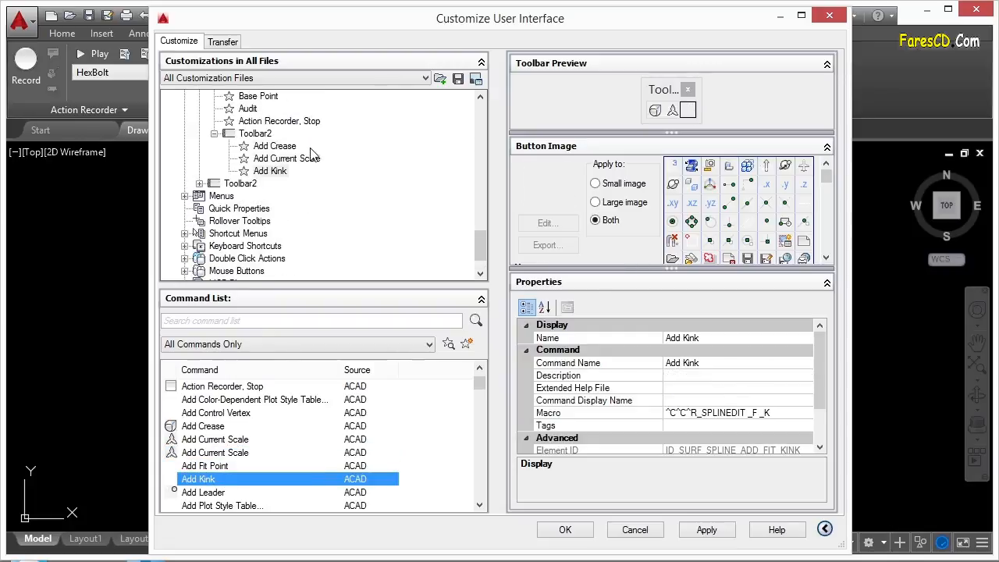
left_click(710, 532)
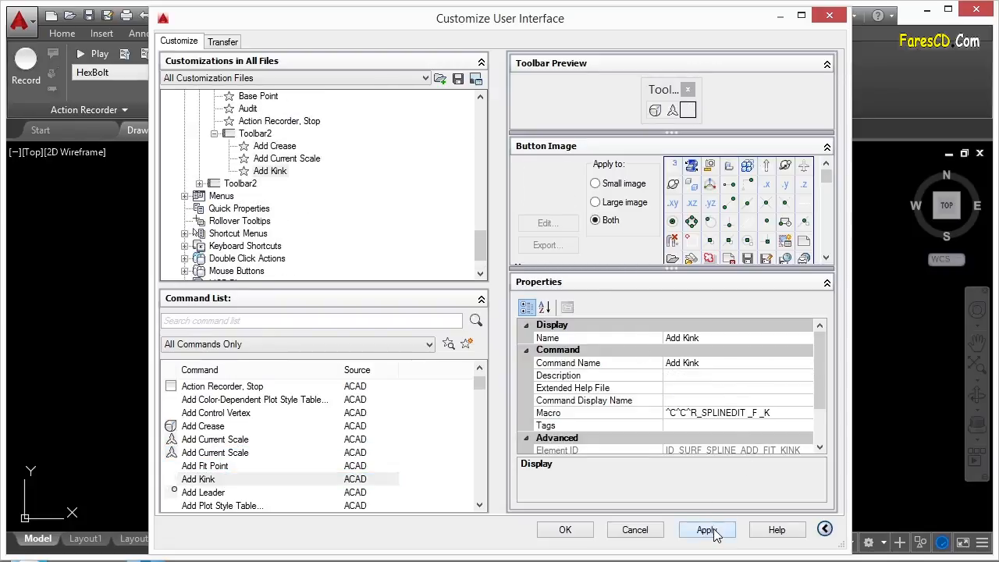
left_click(566, 531)
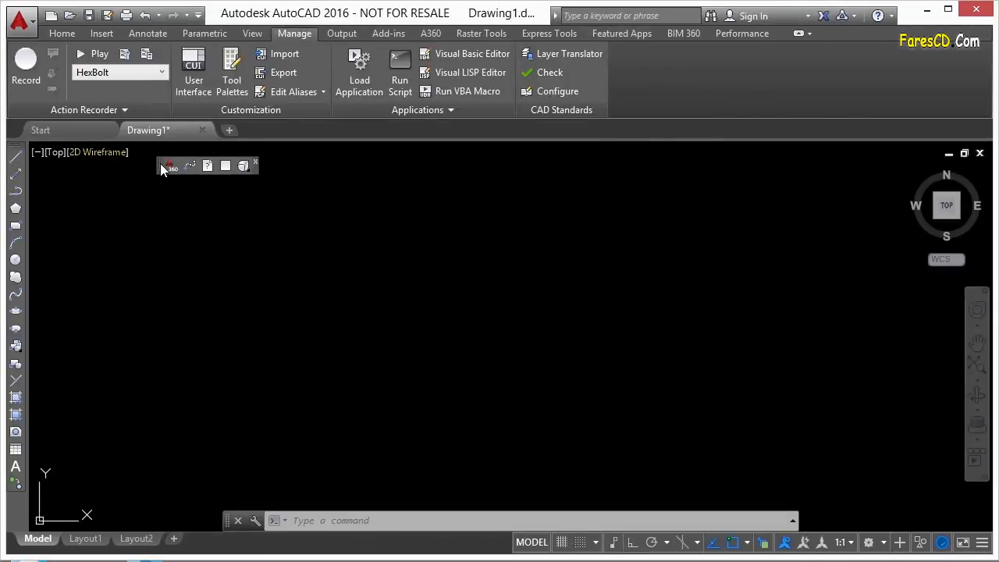
Move the BCB 1 toolbar farther into the drawing area, close it and display it again from the toolbar list.
left_click_drag(159, 166, 273, 203)
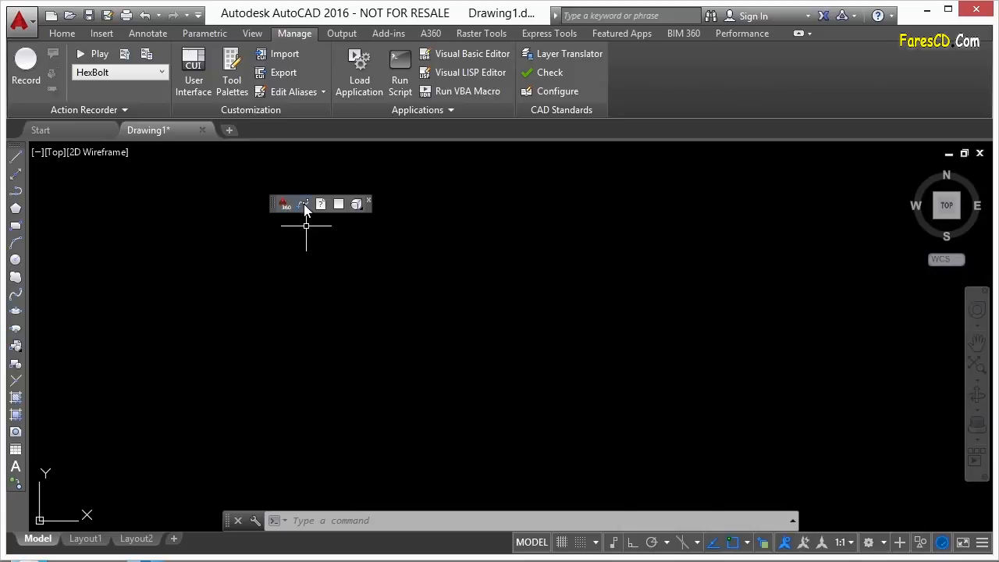
left_click(370, 200)
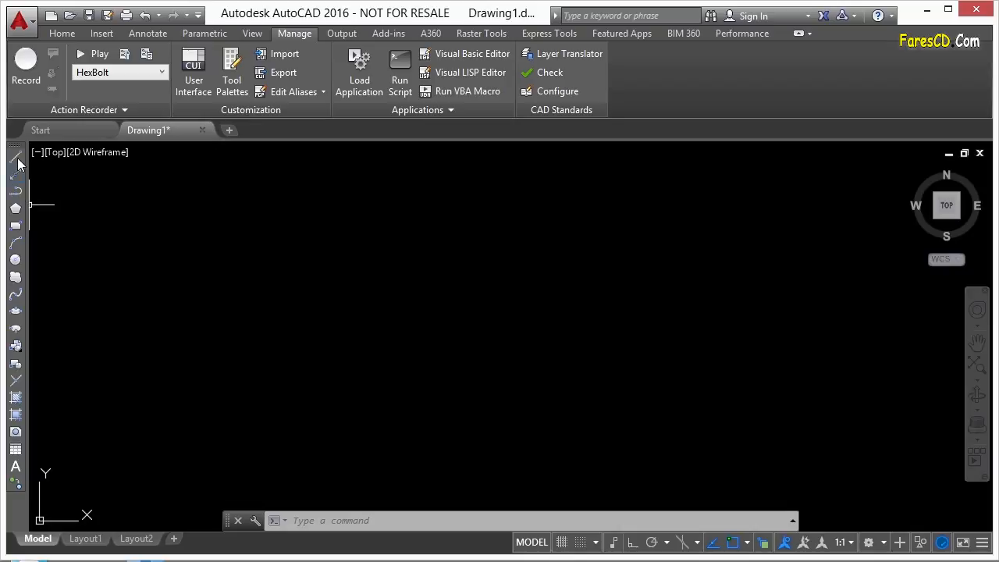
right_click(17, 252)
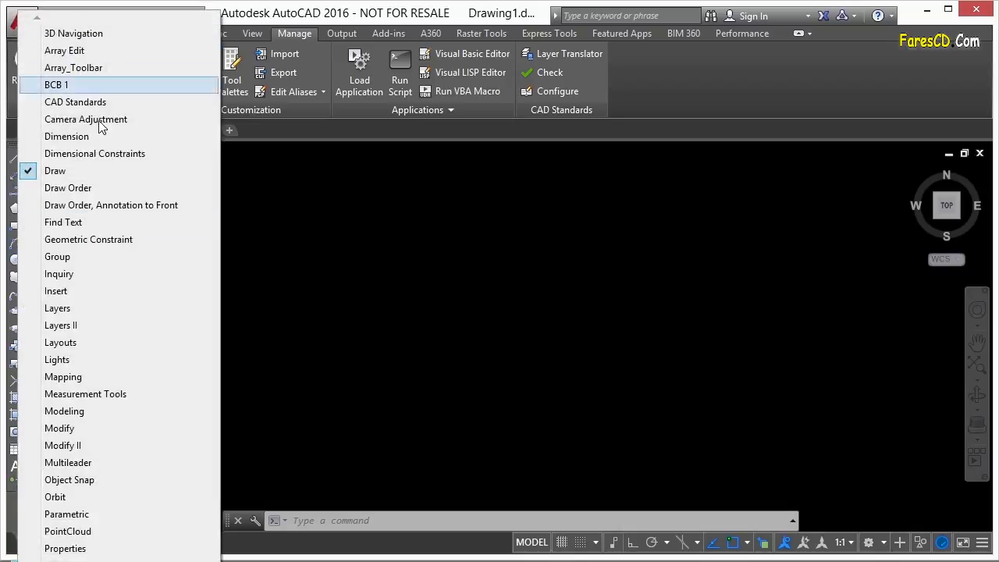
left_click(58, 86)
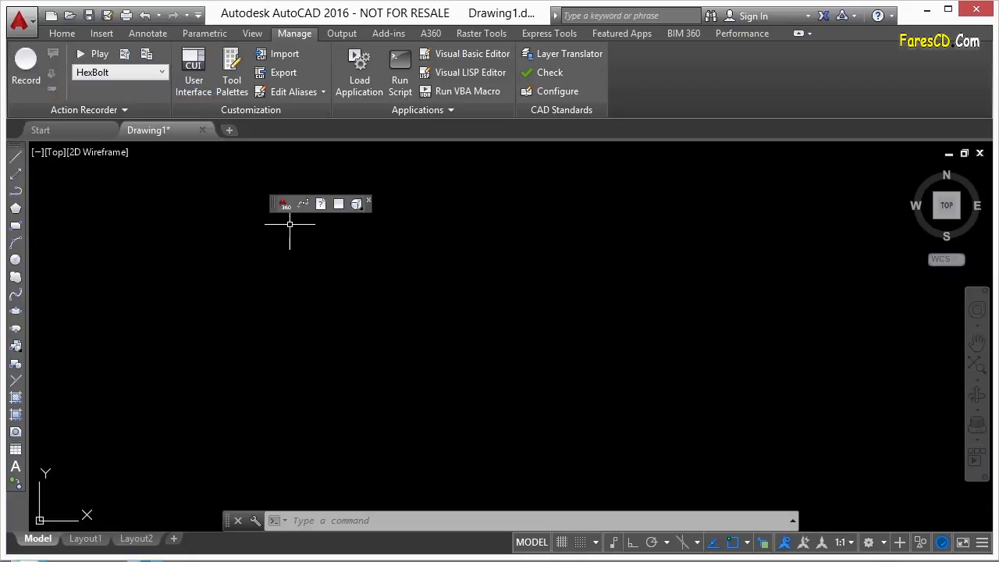
Test the Add Current Scale command from the BCB 1 toolbar's flyout and cancel it.
left_click(363, 212)
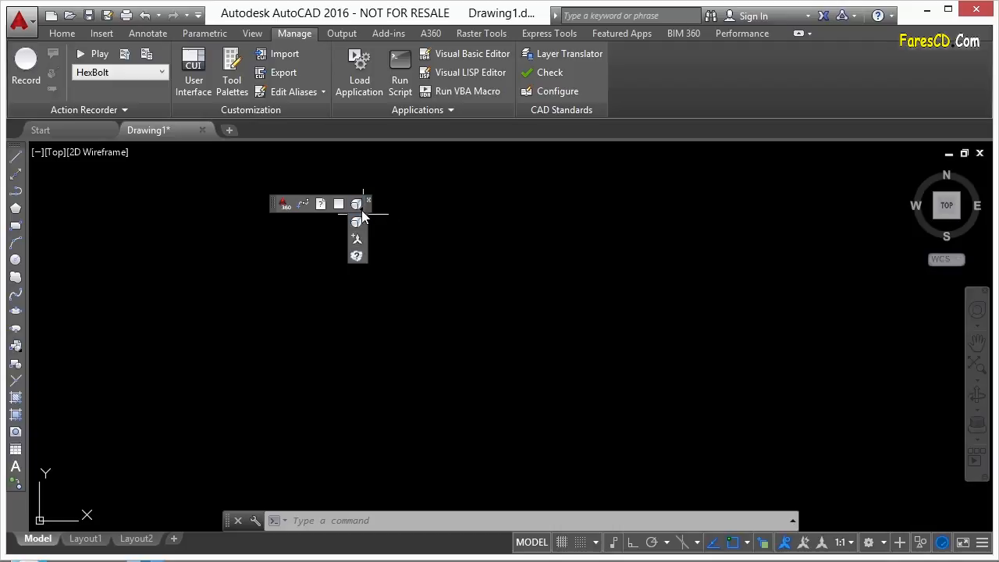
left_click(357, 258)
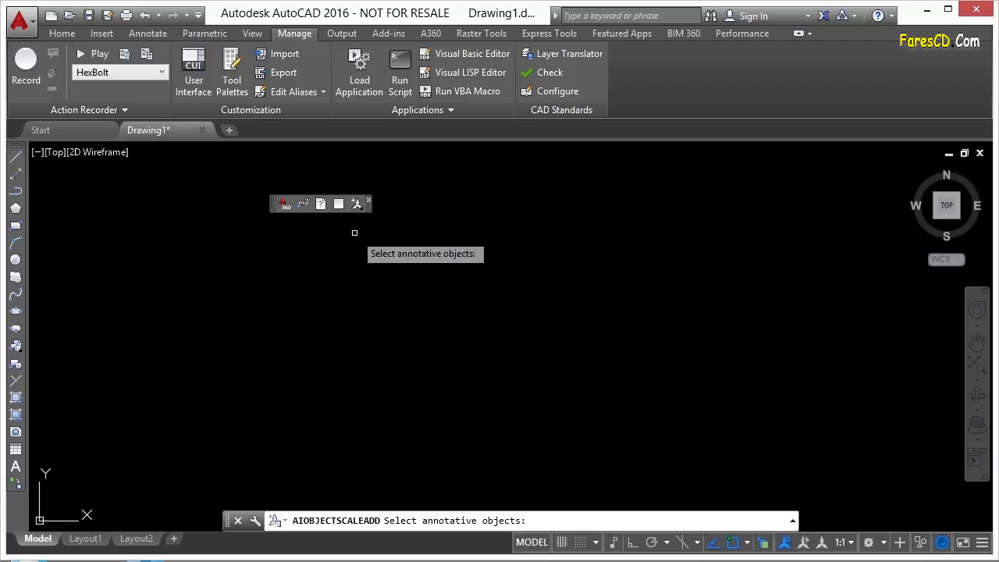
key("Escape")
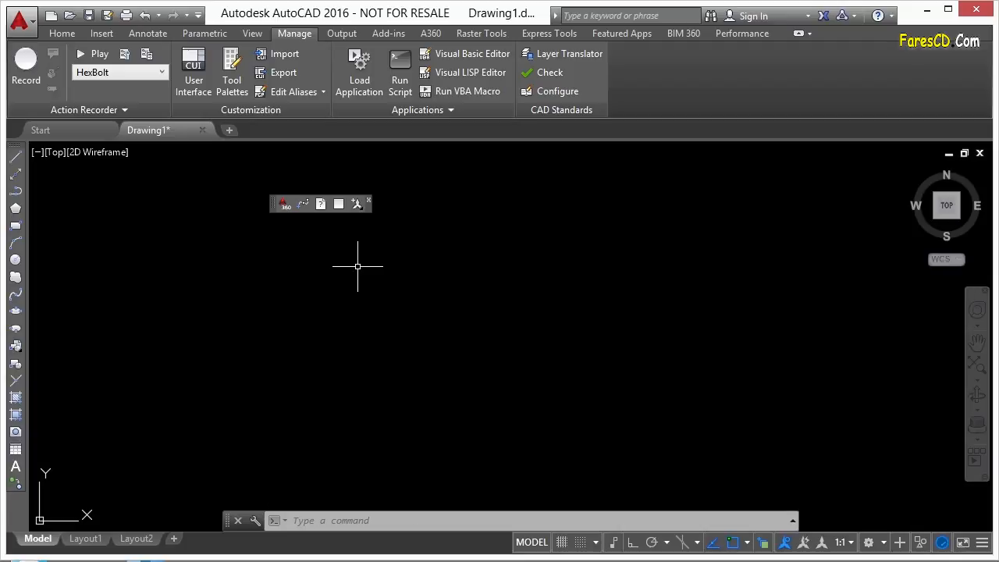
Reopen the Customize User Interface editor with the CUI command and create a new menu named BCB Menu.
type("cui")
key("Return")
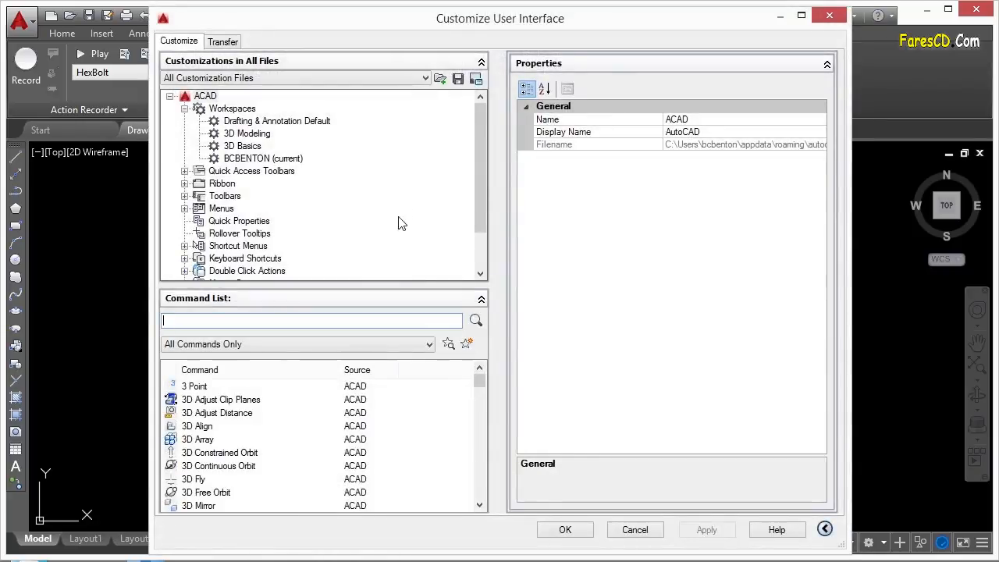
left_click(184, 209)
left_click(222, 122)
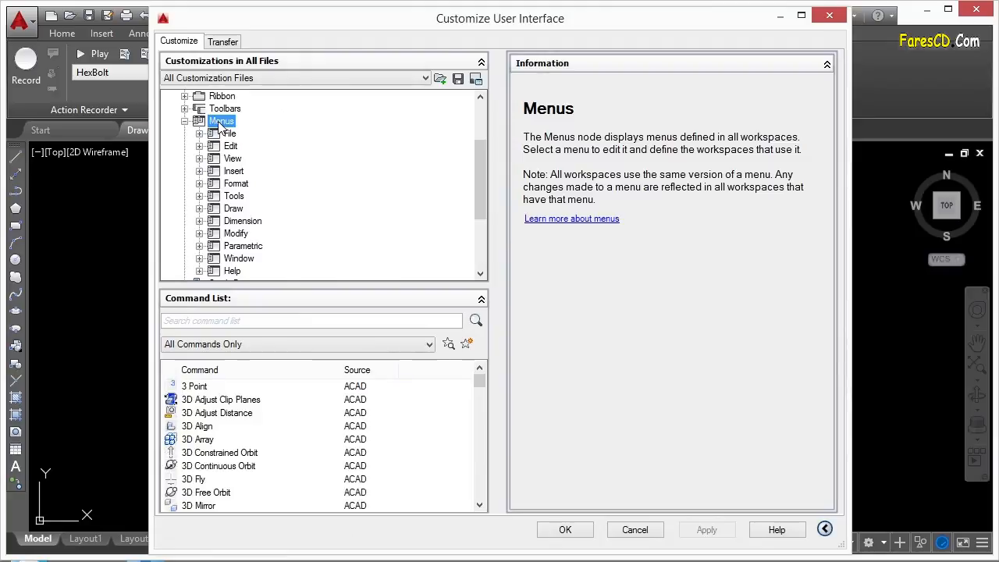
right_click(231, 127)
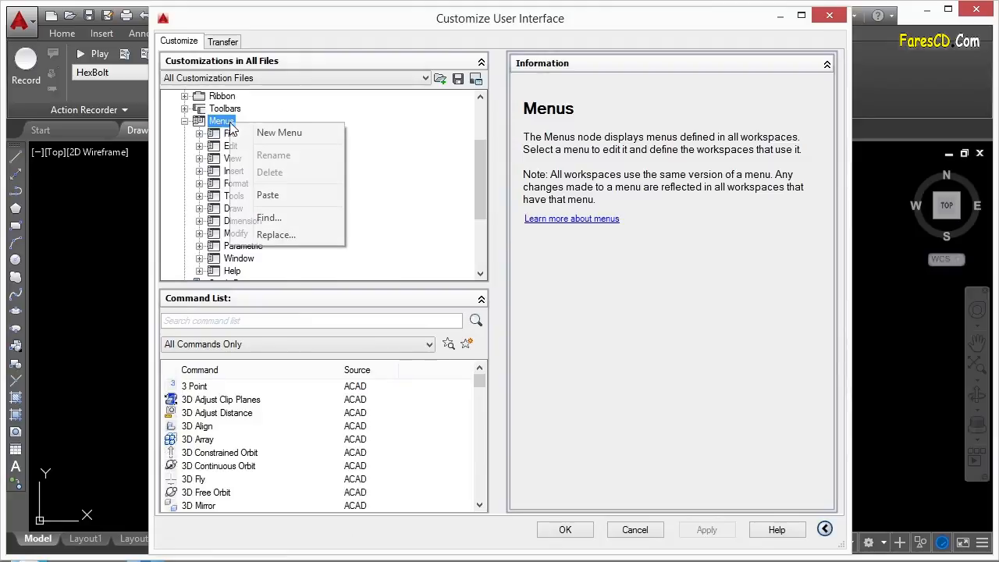
left_click(266, 136)
type("BCB Menu")
key("Return")
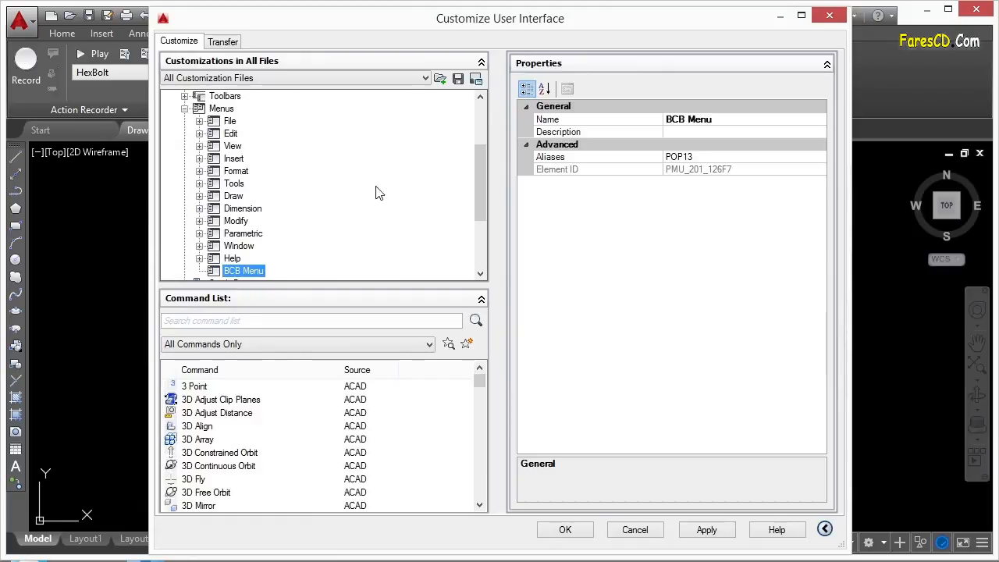
Add the commands 3 Point, 3D Adjust Clip Planes and 3D Array to BCB Menu.
scroll(477, 190, "down", 3)
left_click(199, 388)
left_click_drag(199, 388, 251, 160)
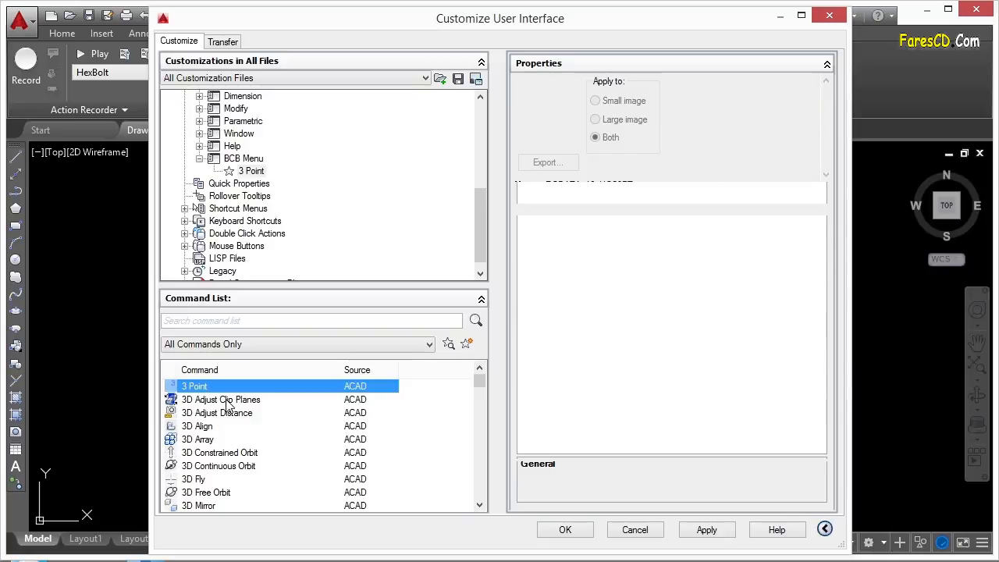
left_click(228, 403)
left_click_drag(228, 404, 266, 164)
left_click_drag(197, 440, 261, 162)
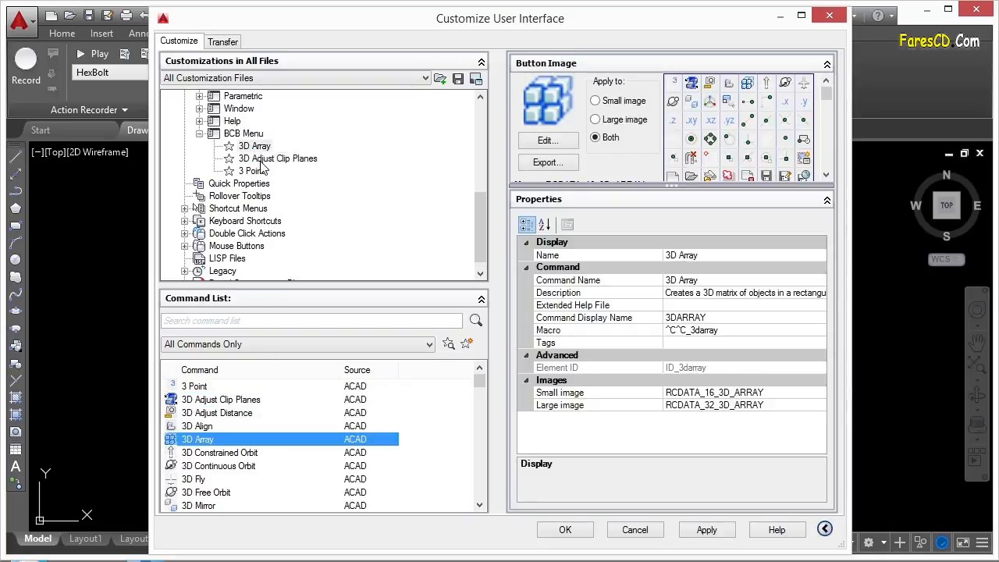
Insert a separator between 3D Array and 3D Adjust Clip Planes in BCB Menu, and add 3D Fly as its first command.
right_click(251, 134)
left_click(311, 139)
left_click_drag(194, 478, 249, 153)
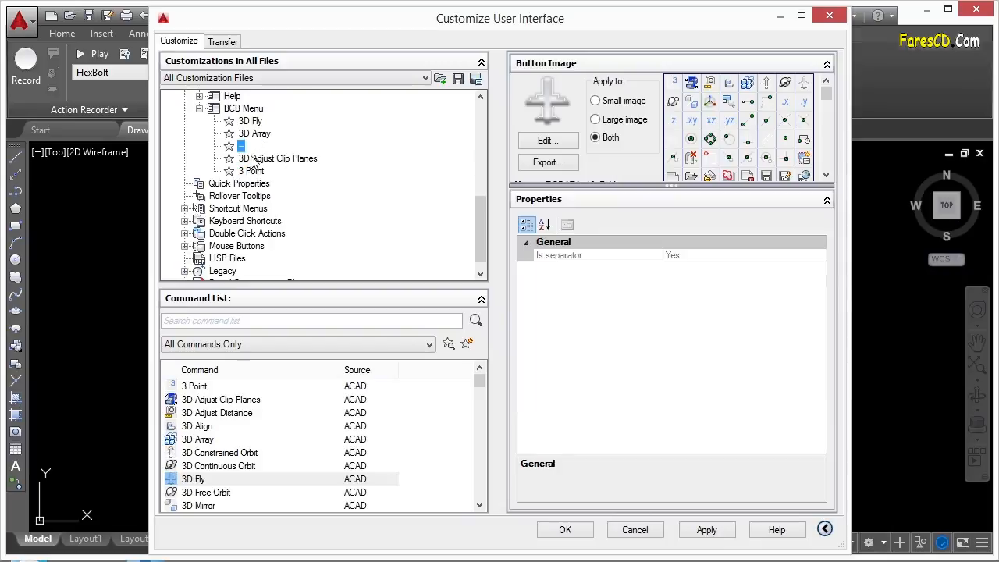
Apply the BCB Menu changes and close the Customize User Interface editor.
right_click(250, 109)
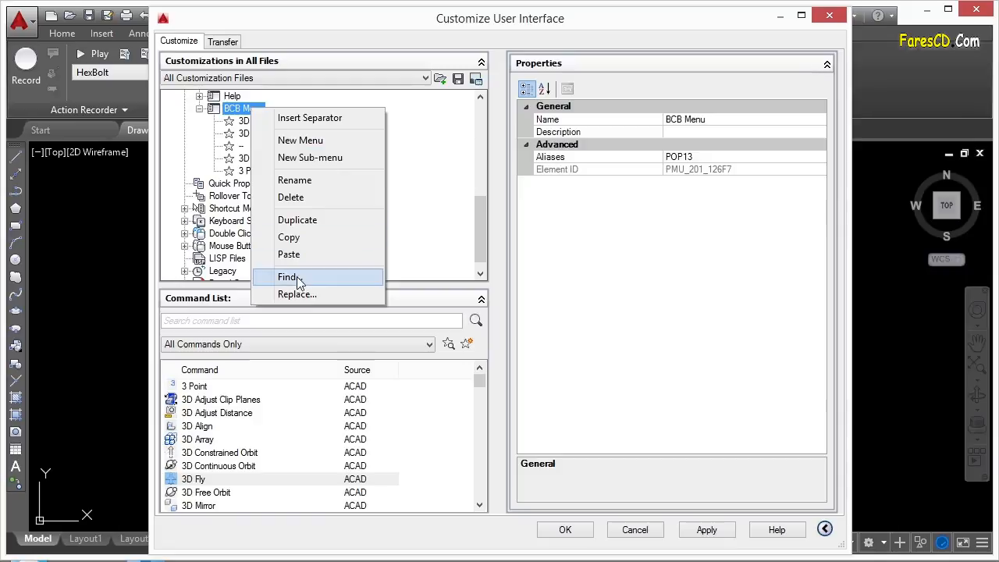
left_click(239, 119)
left_click(707, 530)
left_click(565, 529)
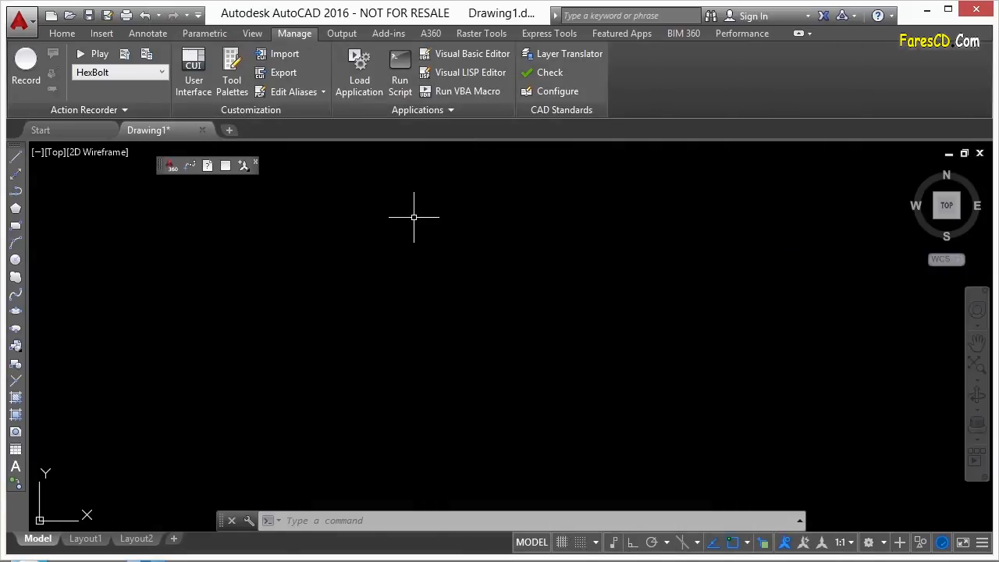
Show the menu bar by setting the MENUBAR system variable to 1.
type("menubar")
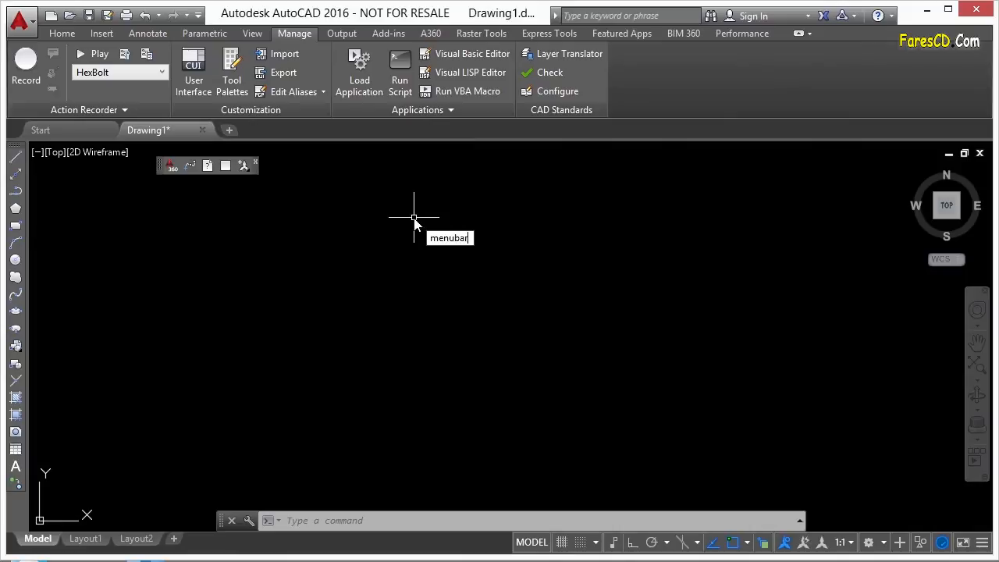
key("Return")
type("1")
key("Return")
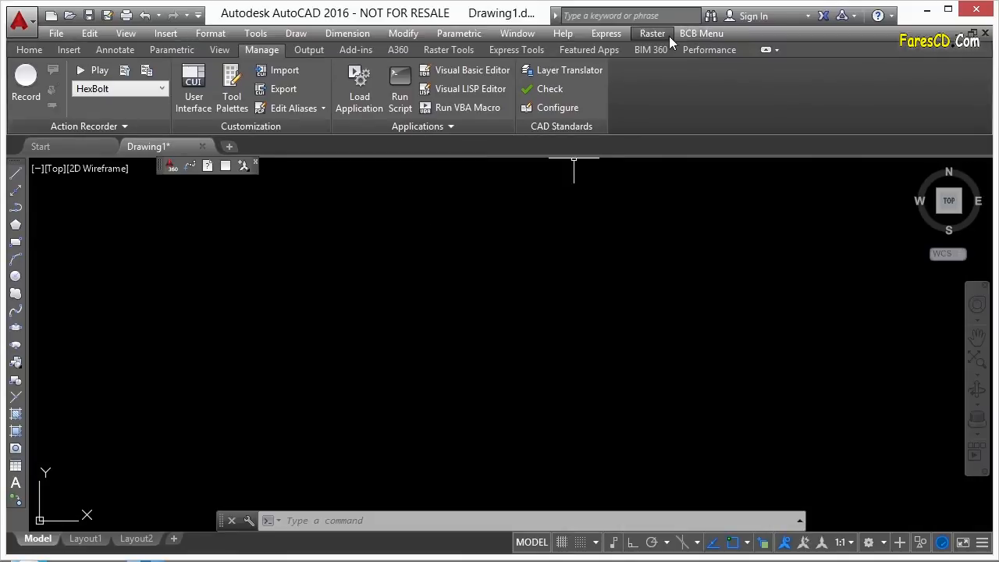
Open BCB Menu in the menu bar to check its commands and separator, and close it without running anything.
left_click(699, 34)
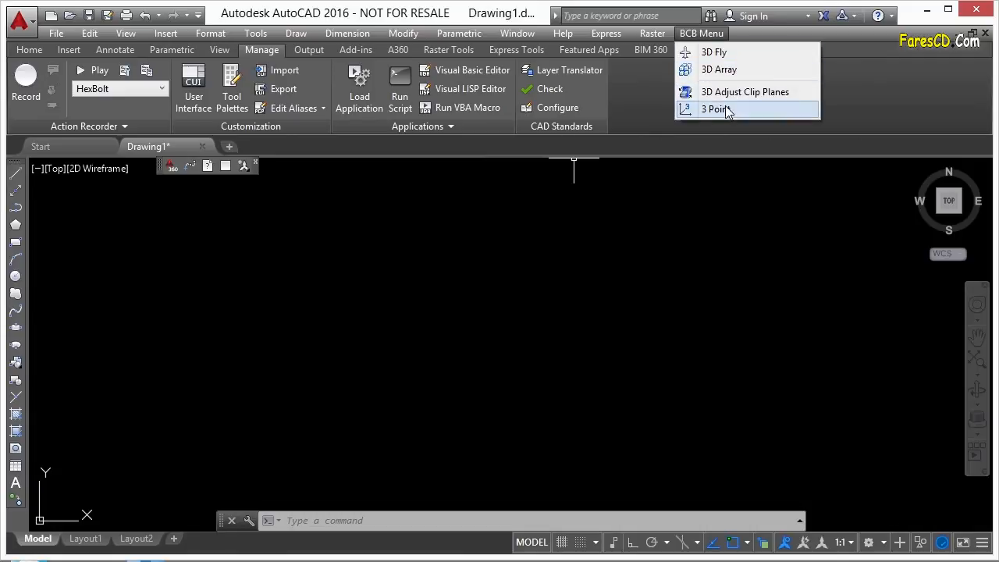
left_click(530, 263)
left_click(485, 251)
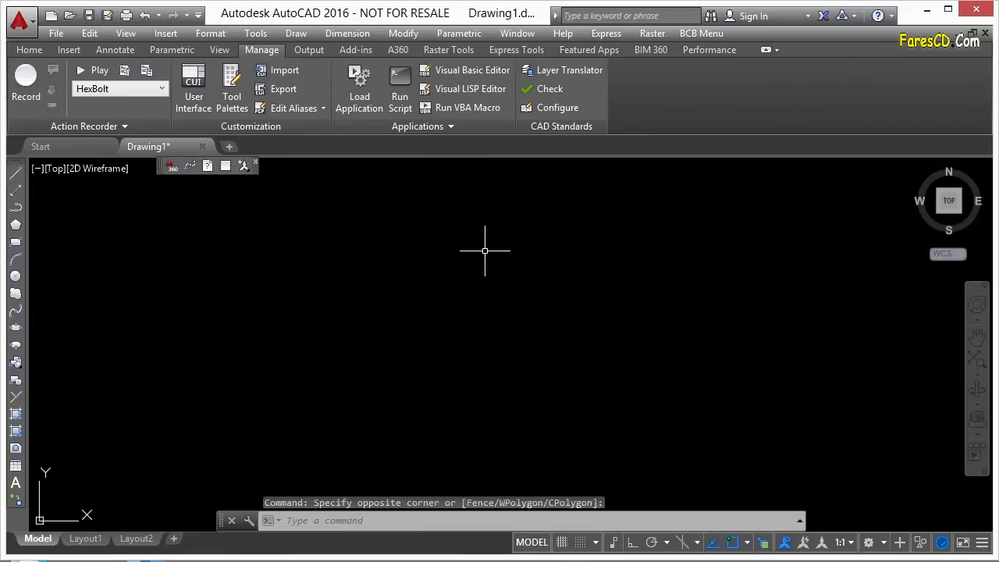